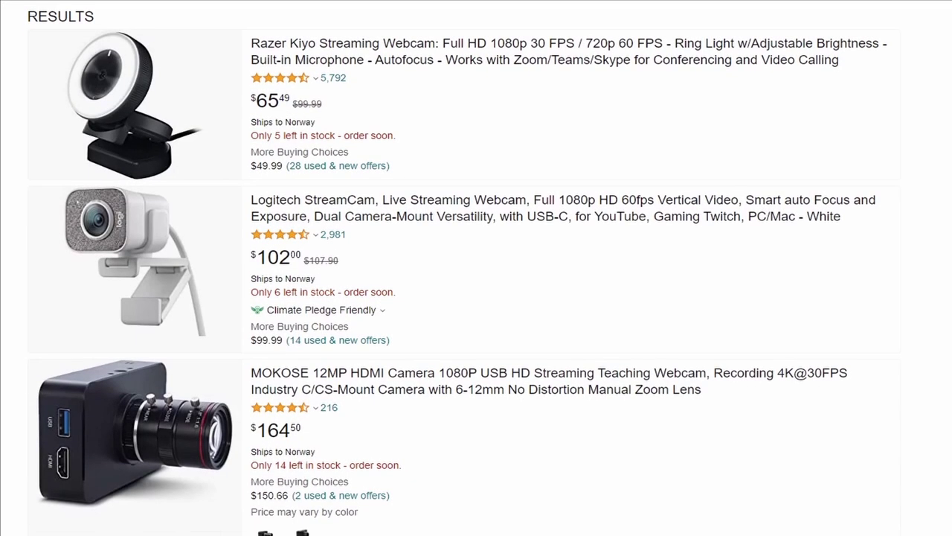
- Scroll down through the Amazon webcam search results
scroll(476, 268, "down", 5)
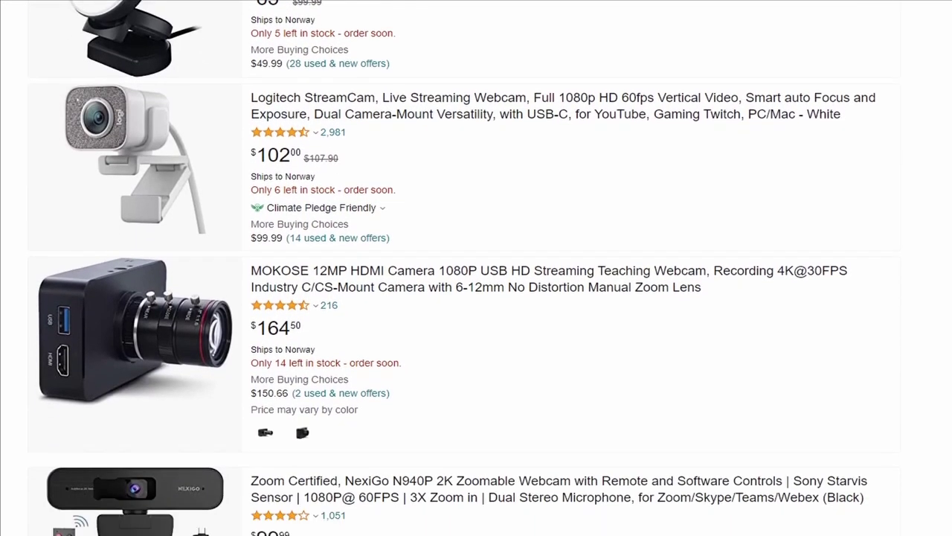
scroll(476, 268, "down", 4)
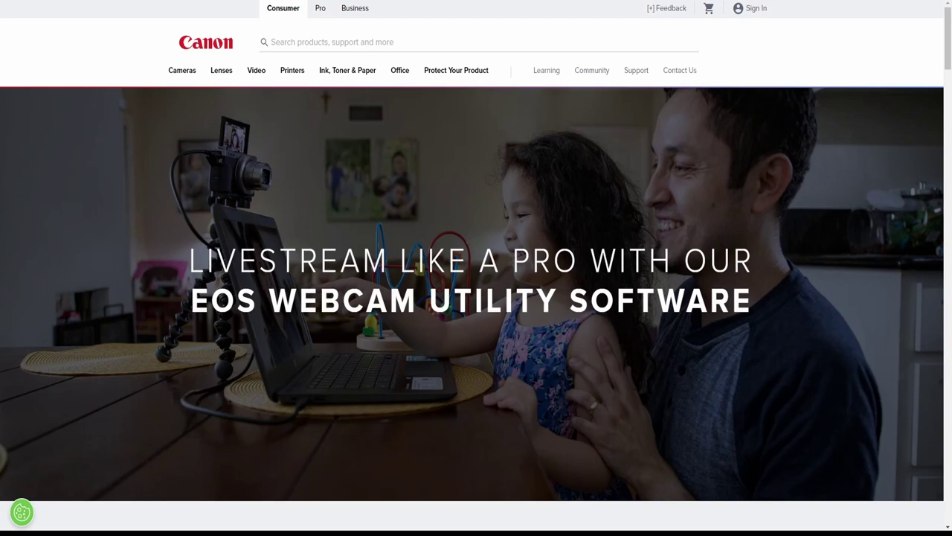
- Scroll Canon's model list and open the EOS Rebel T6 downloads page
middle_click(928, 93)
scroll(925, 168, "down", 5)
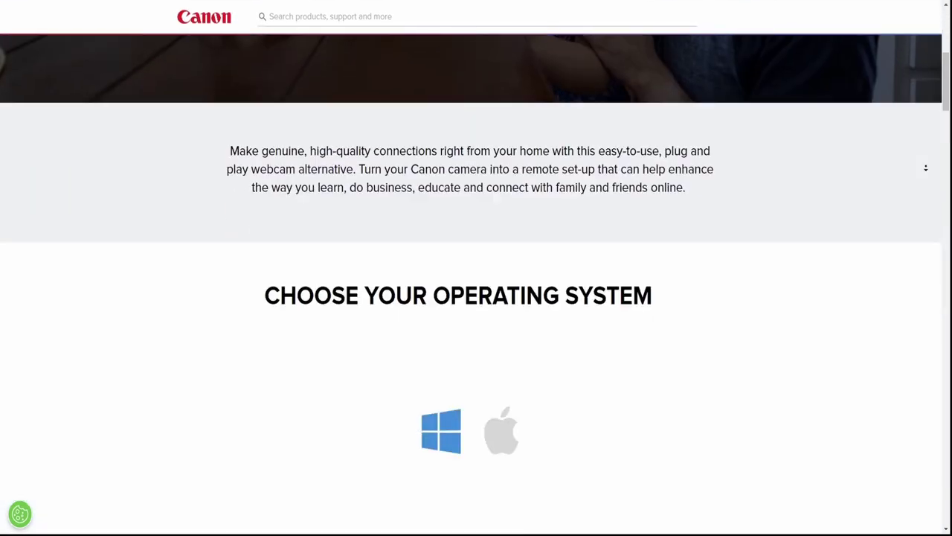
scroll(926, 169, "down", 15)
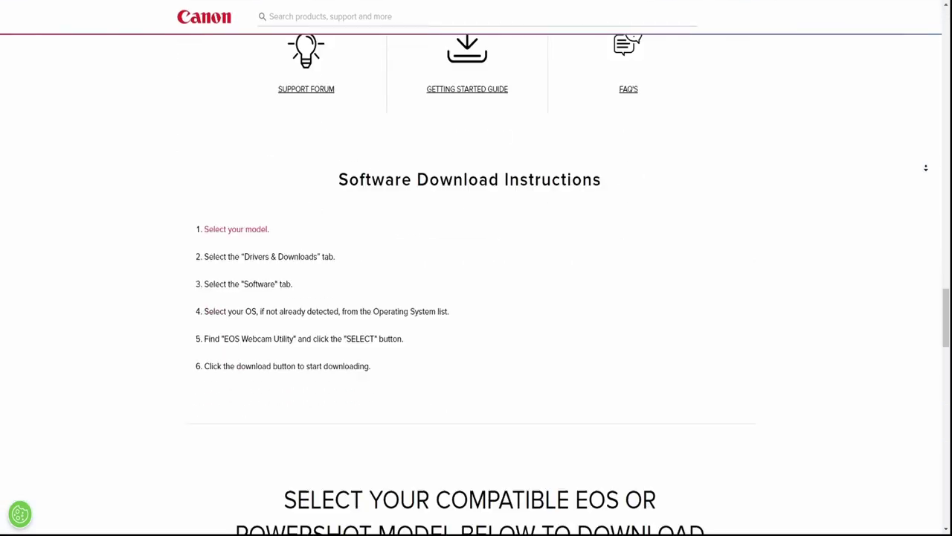
scroll(926, 168, "down", 7)
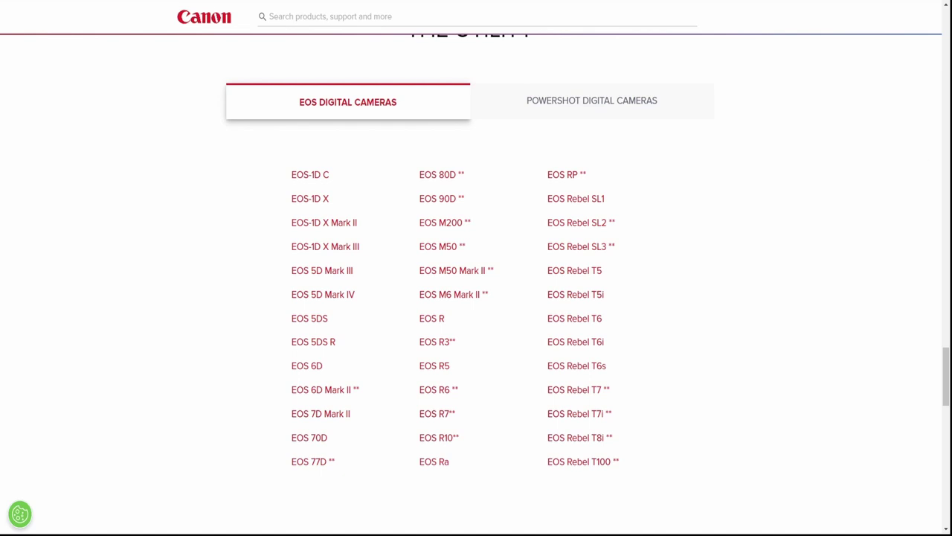
scroll(476, 297, "down", 1)
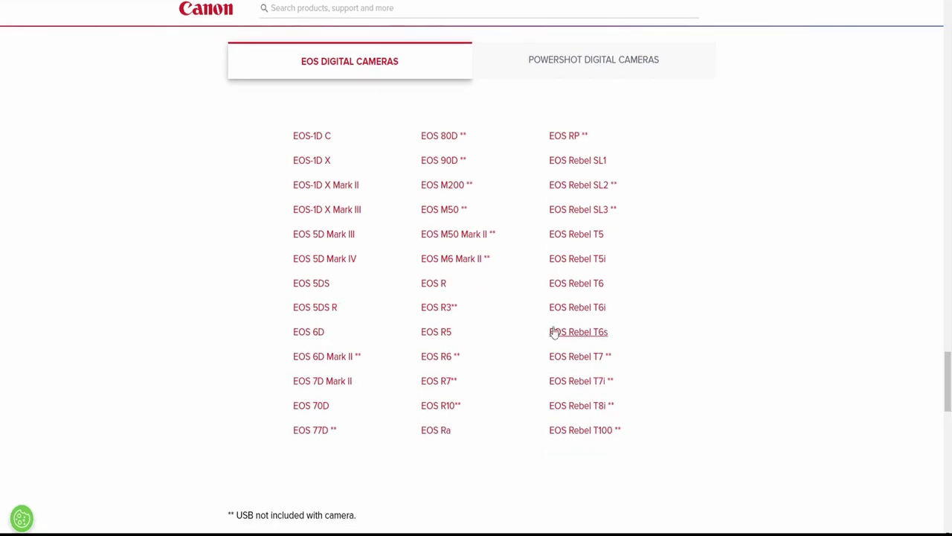
left_click(587, 290)
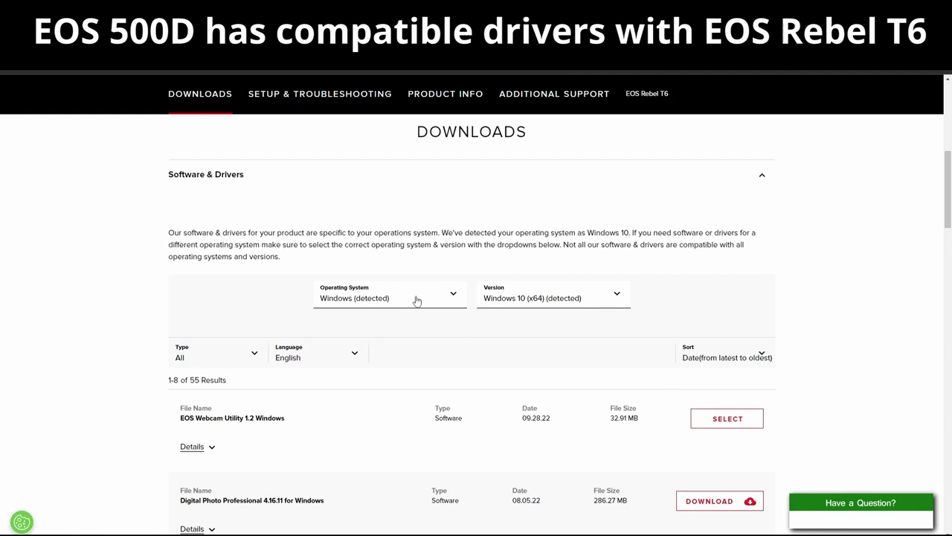
- Keep the detected Windows OS and version, then select EOS Webcam Utility 1.2 for Windows
left_click(417, 300)
left_click(491, 300)
left_click(528, 299)
left_click(527, 300)
scroll(126, 306, "down", 2)
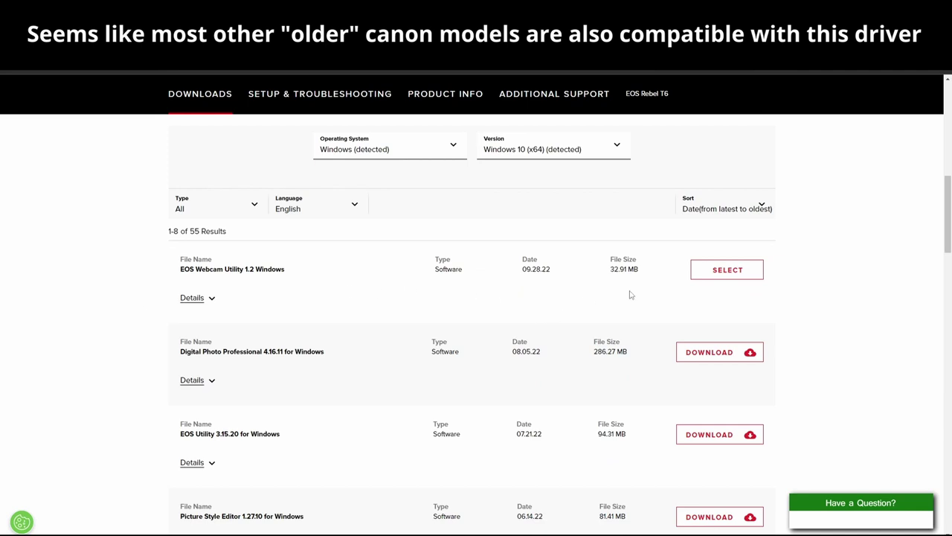
left_click(731, 272)
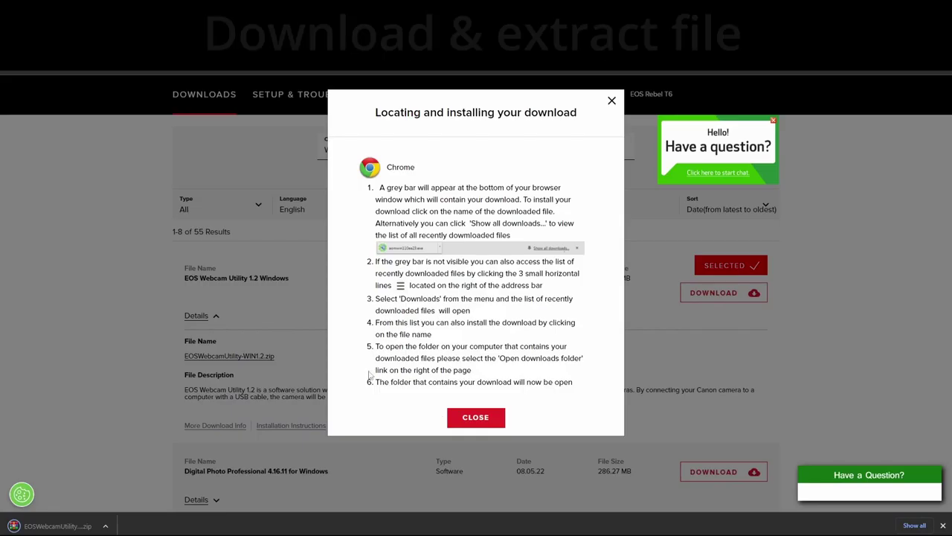
- Install EOS Webcam Utility from the downloaded zip with the default folder and Canon driver
left_click(478, 418)
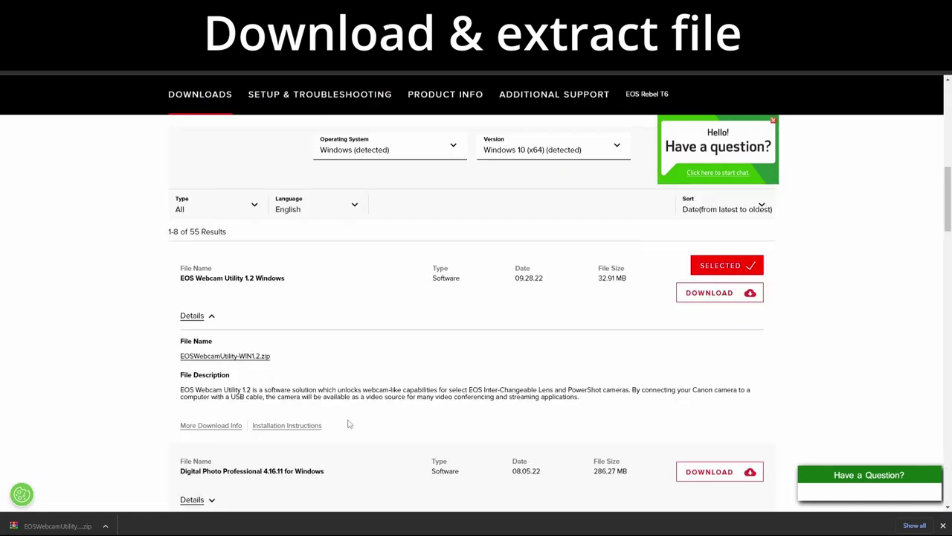
left_click(70, 525)
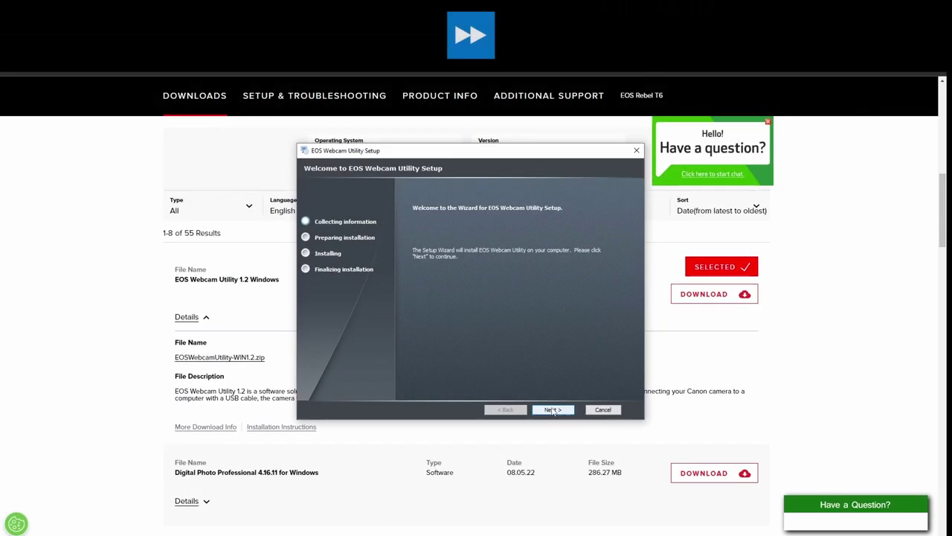
left_click(551, 409)
left_click(487, 317)
left_click(552, 409)
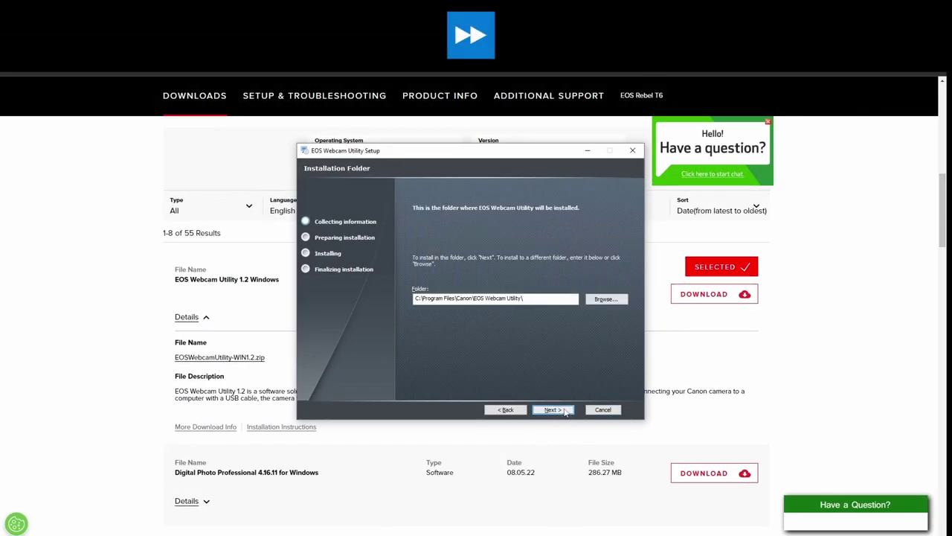
left_click(566, 412)
left_click(550, 410)
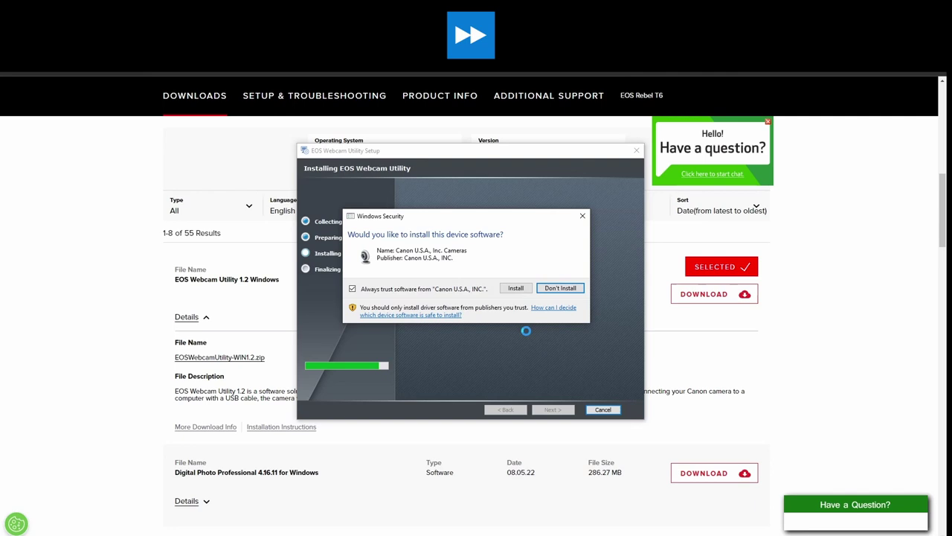
left_click(517, 288)
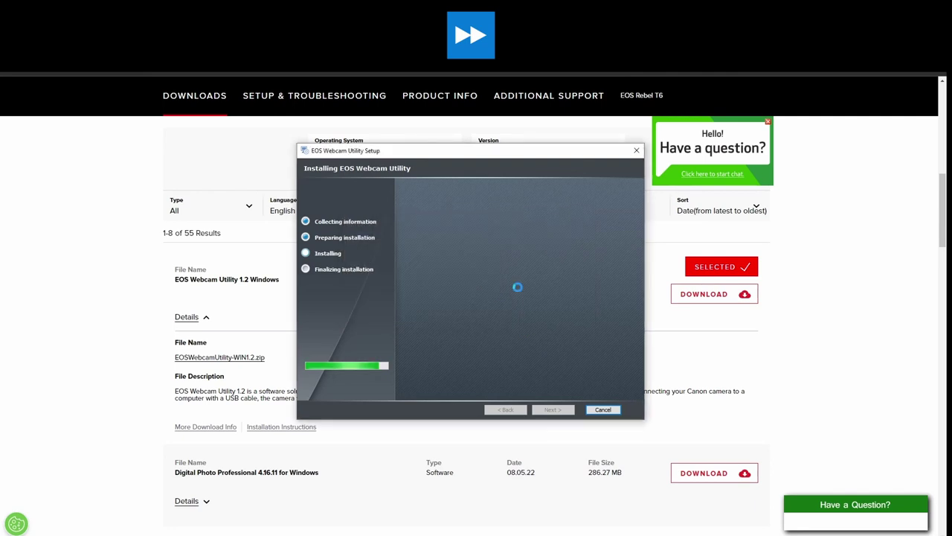
- Finish the EOS Webcam Utility setup and add a Video Capture Device source in OBS
left_click(553, 409)
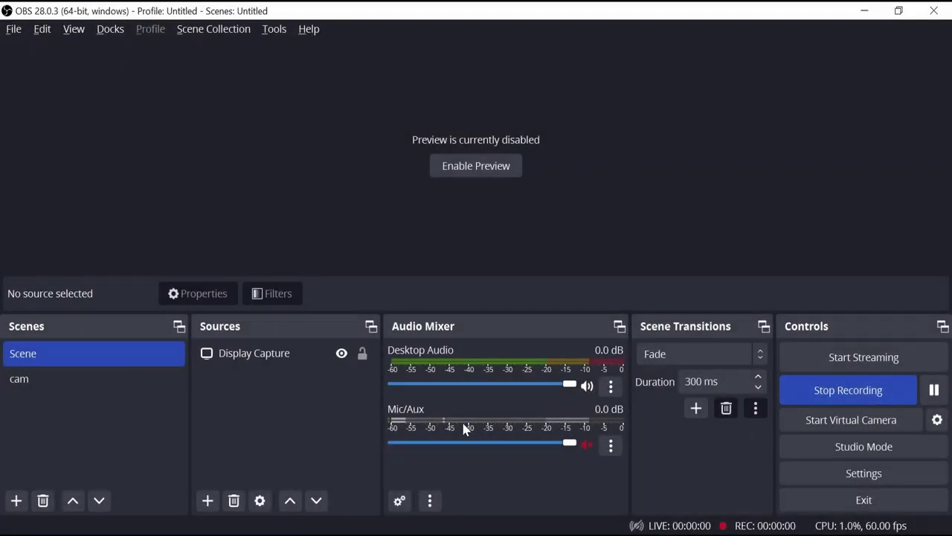
right_click(279, 404)
mouse_move(372, 417)
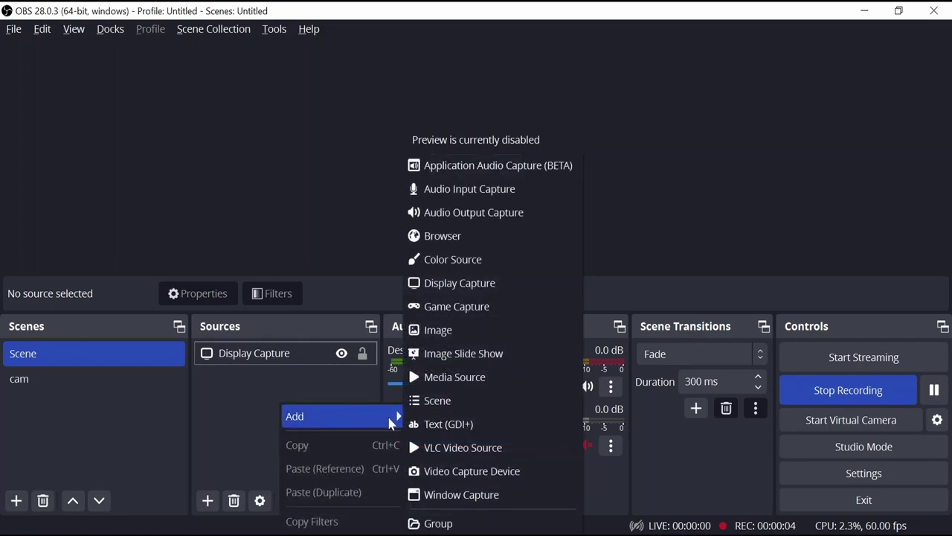
left_click(489, 474)
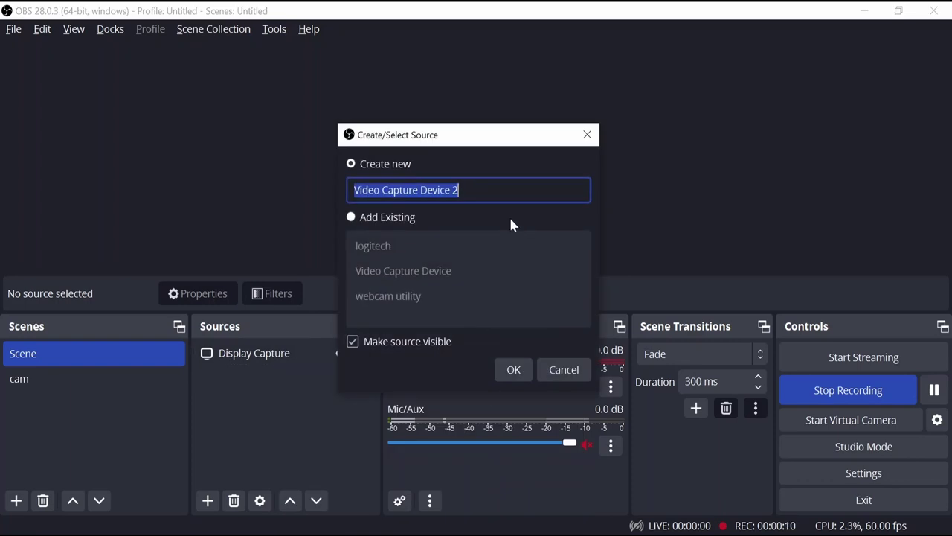
- Name the source 'canon webcam utility' and set its device to EOS Webcam Utility
type("cano")
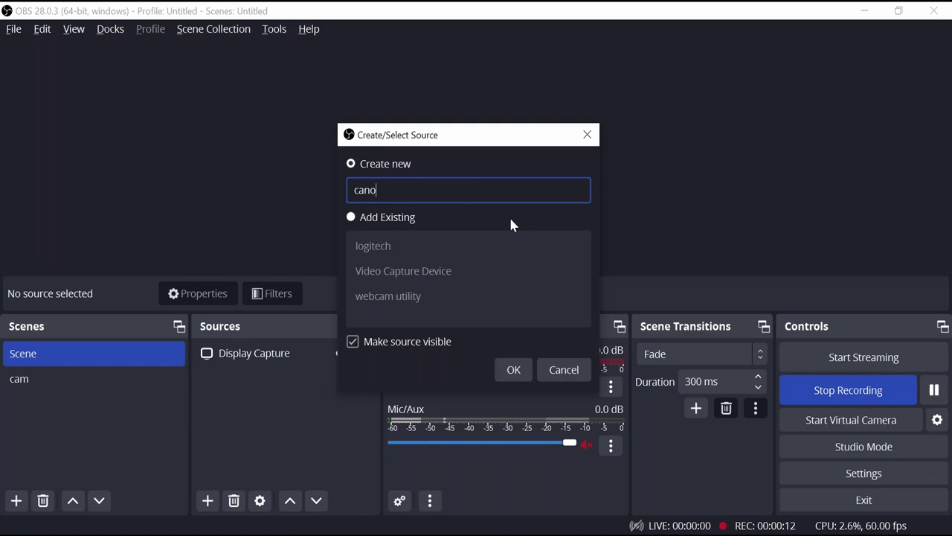
type("n webcam utility")
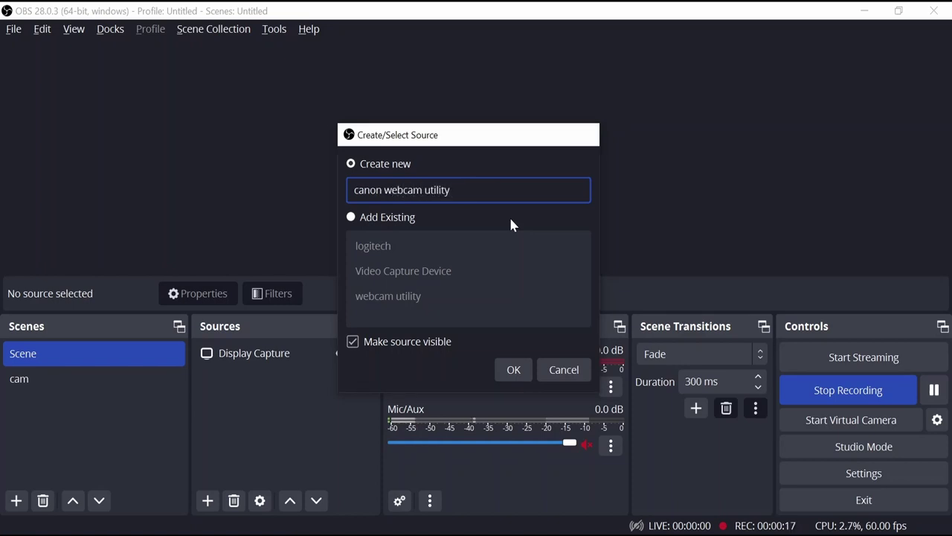
key("Return")
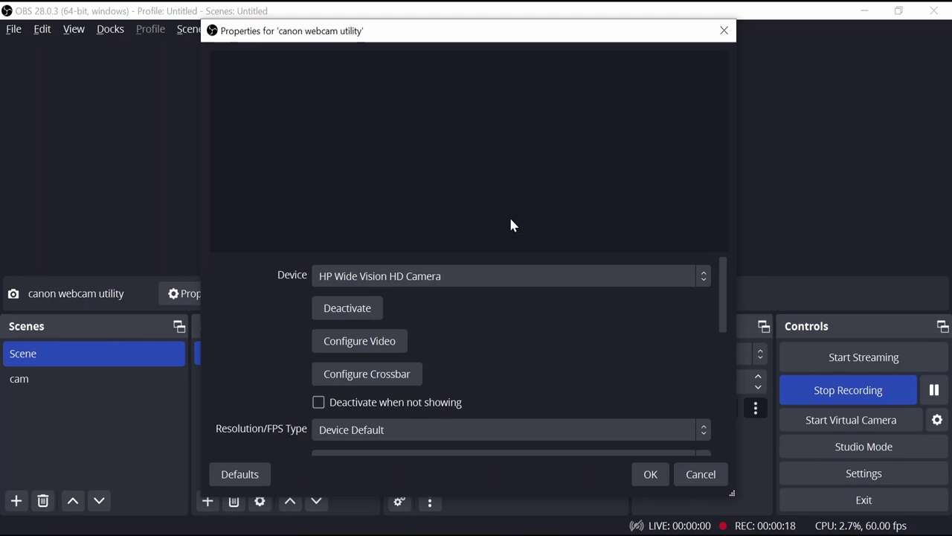
left_click(513, 276)
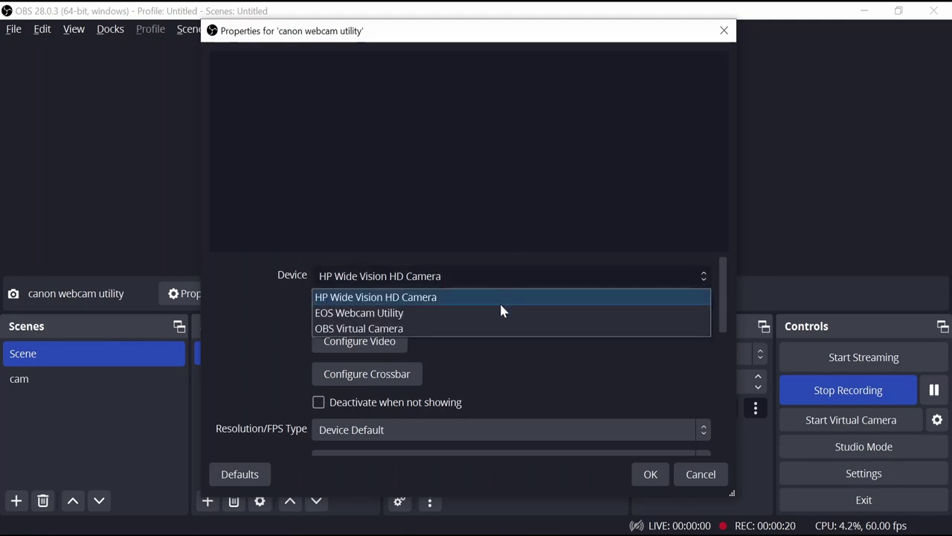
left_click(501, 321)
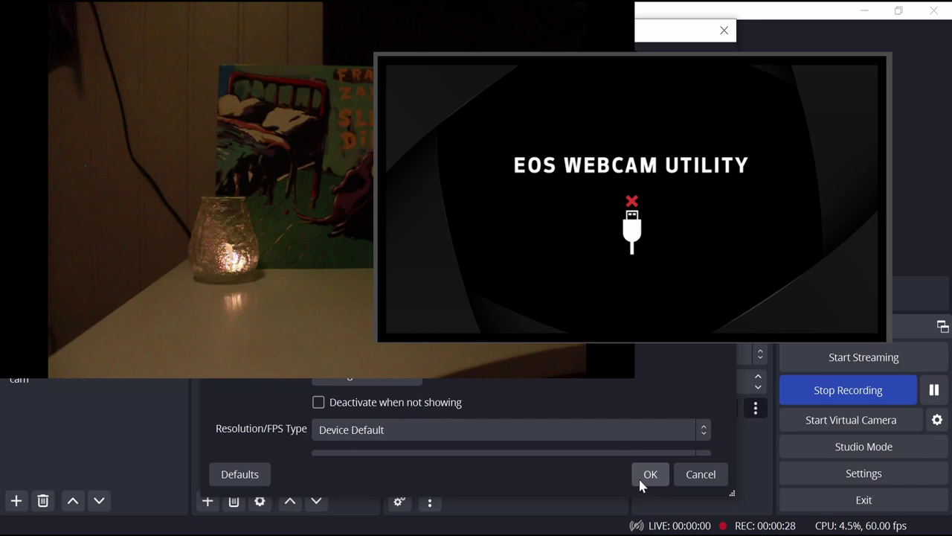
left_click(642, 474)
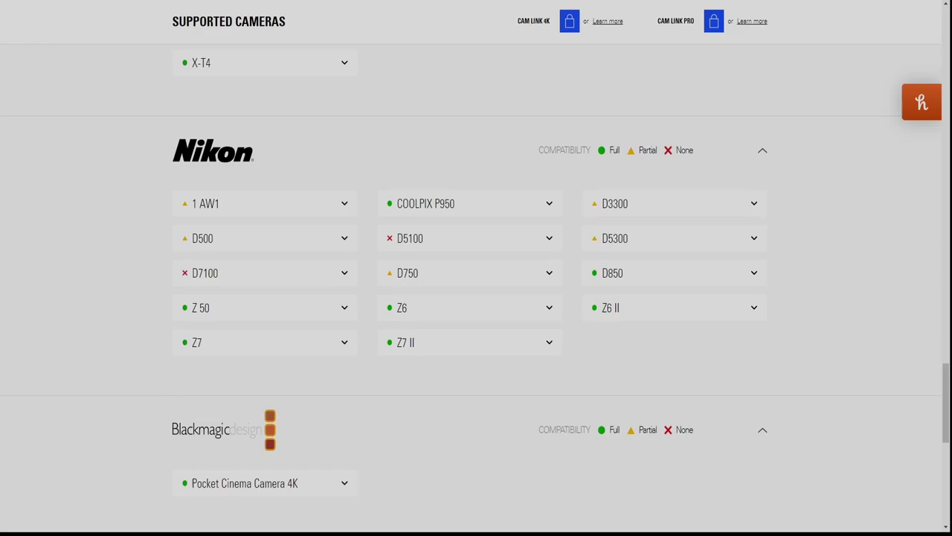
- Scroll back up through Elgato's supported cameras list
scroll(13, 476, "up", 2)
scroll(12, 476, "up", 8)
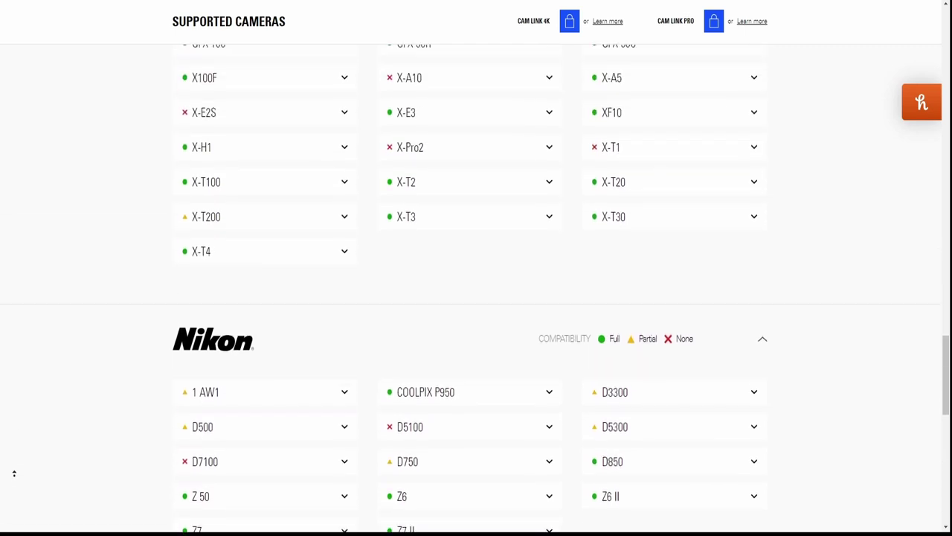
scroll(13, 473, "up", 8)
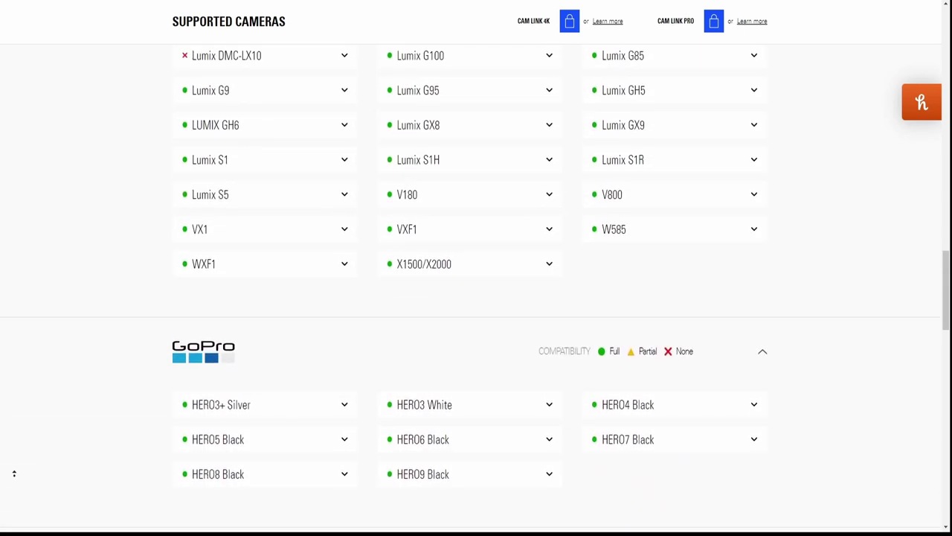
scroll(13, 473, "up", 8)
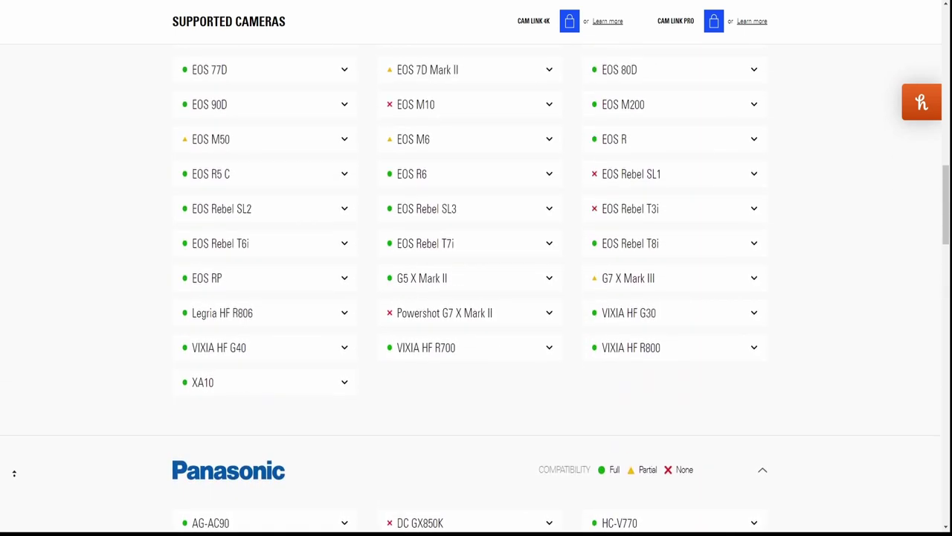
scroll(13, 473, "up", 8)
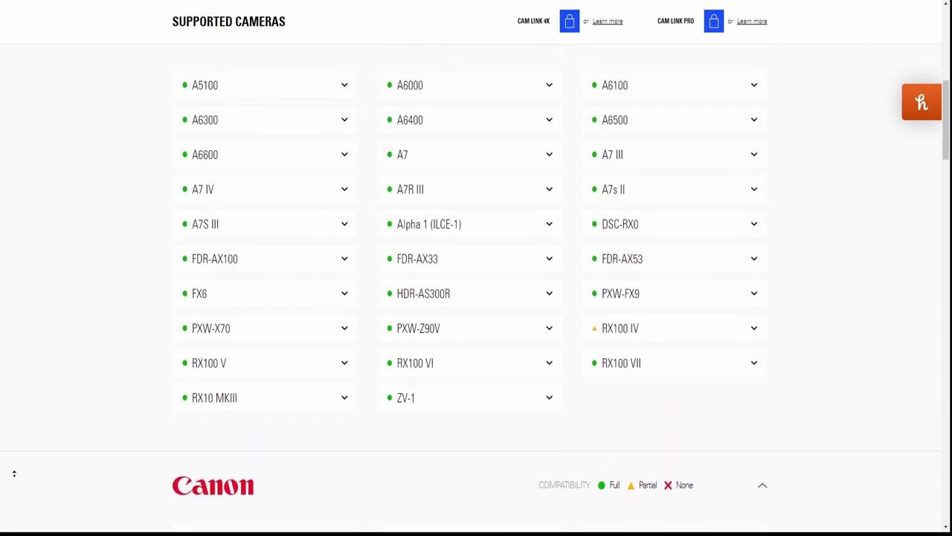
scroll(13, 473, "up", 1)
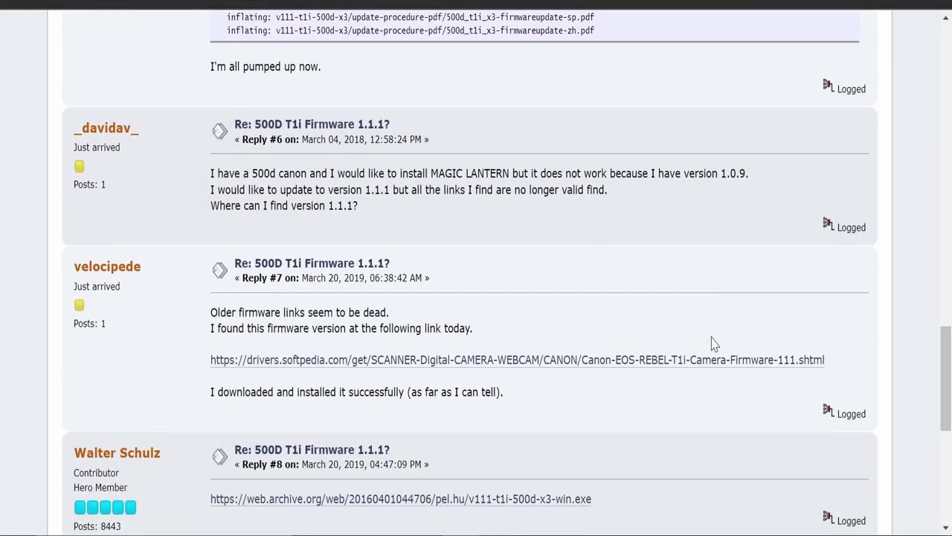
- Scroll the forum thread down to the reply with the Softpedia firmware link
scroll(712, 344, "down", 1)
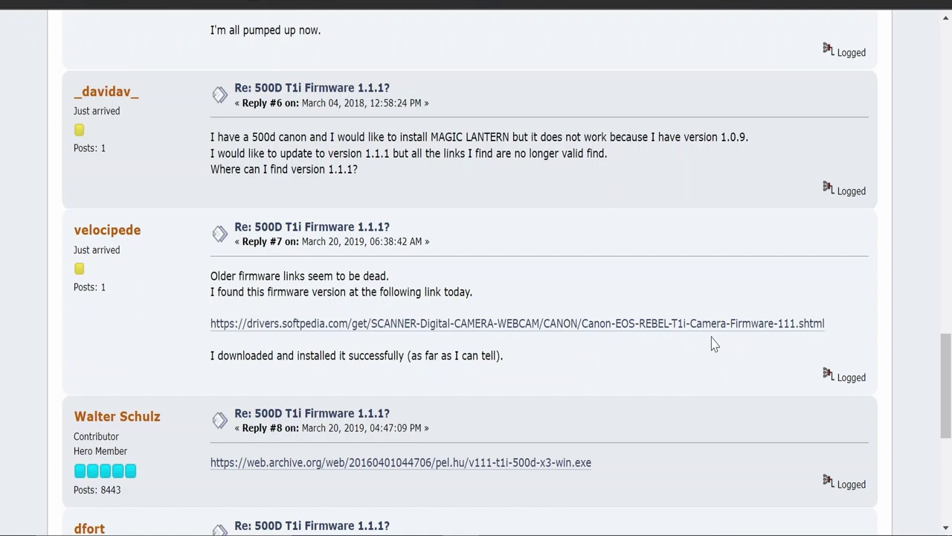
- Download the Canon EOS Rebel T1i firmware 1.1.1 from Softpedia and extract it into Downloads
left_click(672, 327)
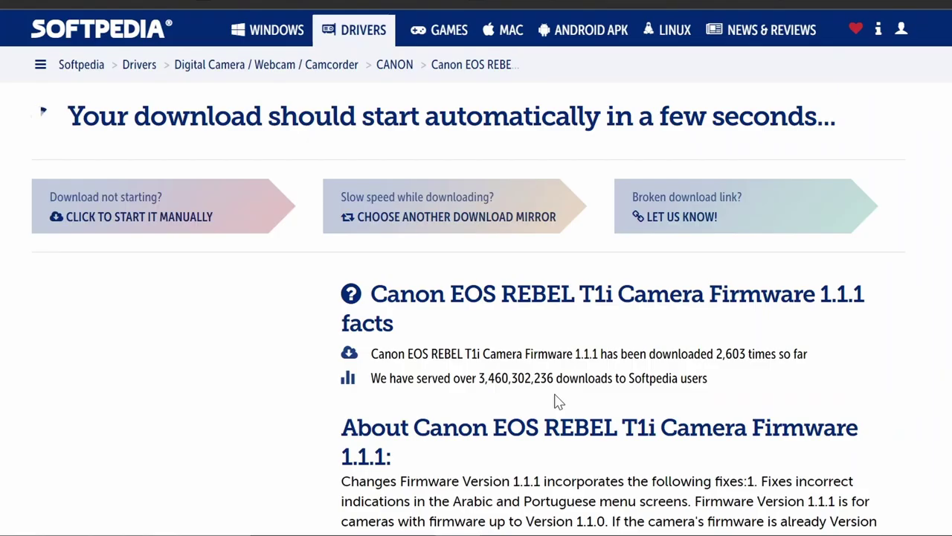
scroll(558, 402, "down", 3)
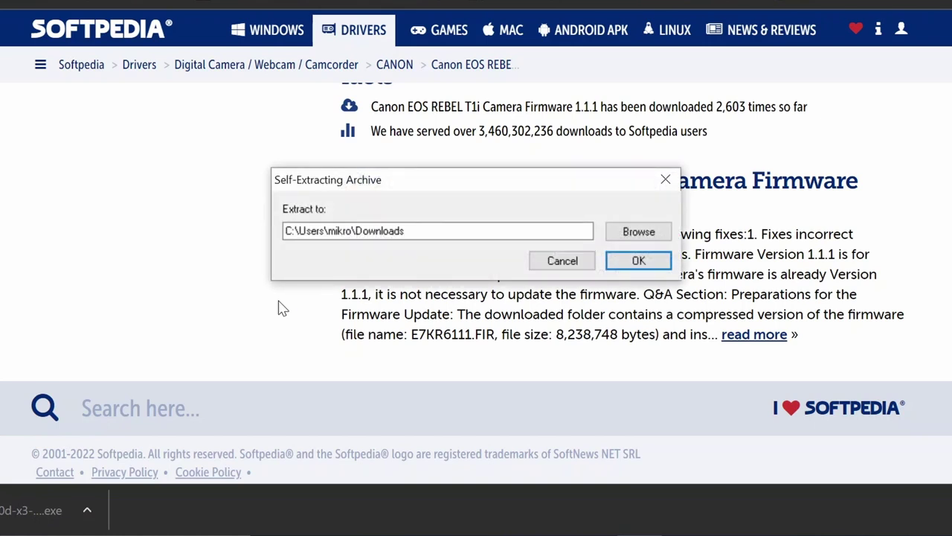
left_click(658, 259)
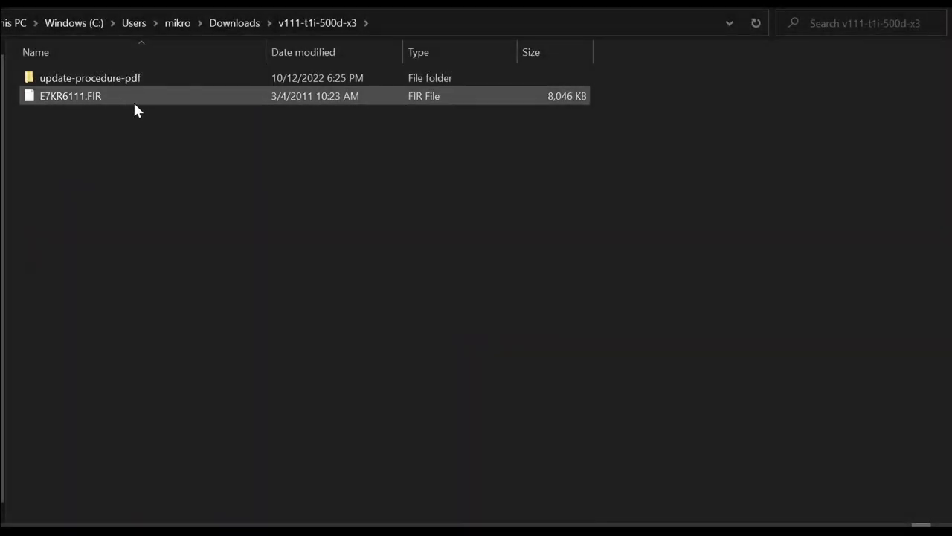
- Copy E7KR6111.FIR from the v111-t1i-500d-x3 folder onto the SDHC (D:) card
left_click(131, 99)
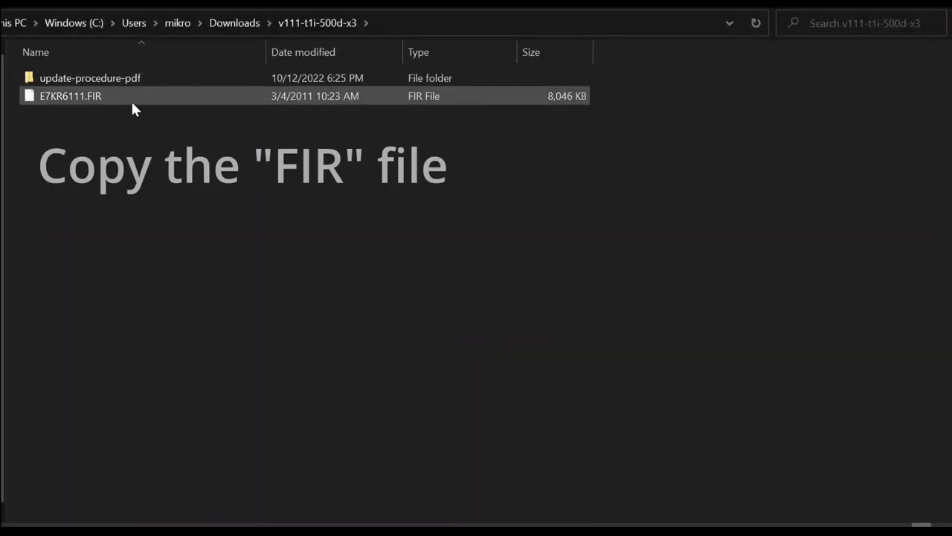
left_click(130, 99)
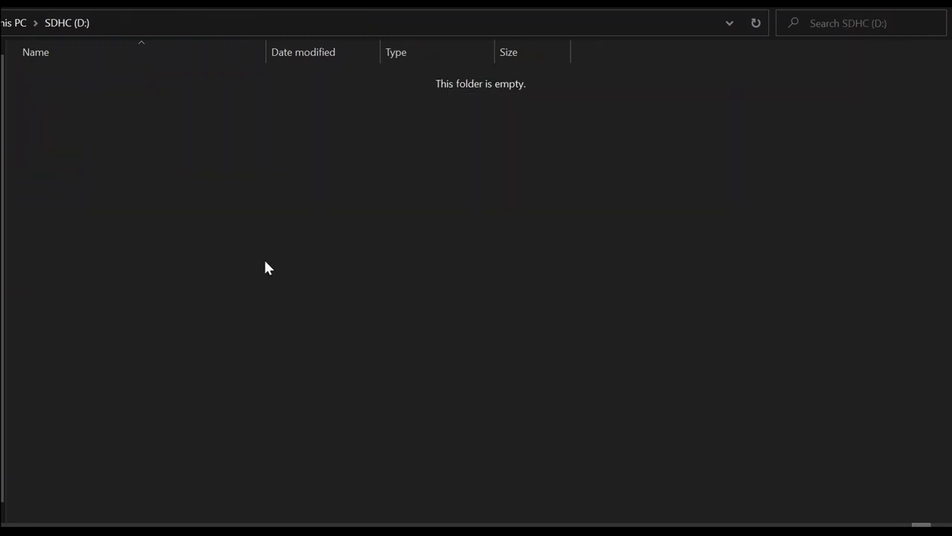
key("ctrl+v")
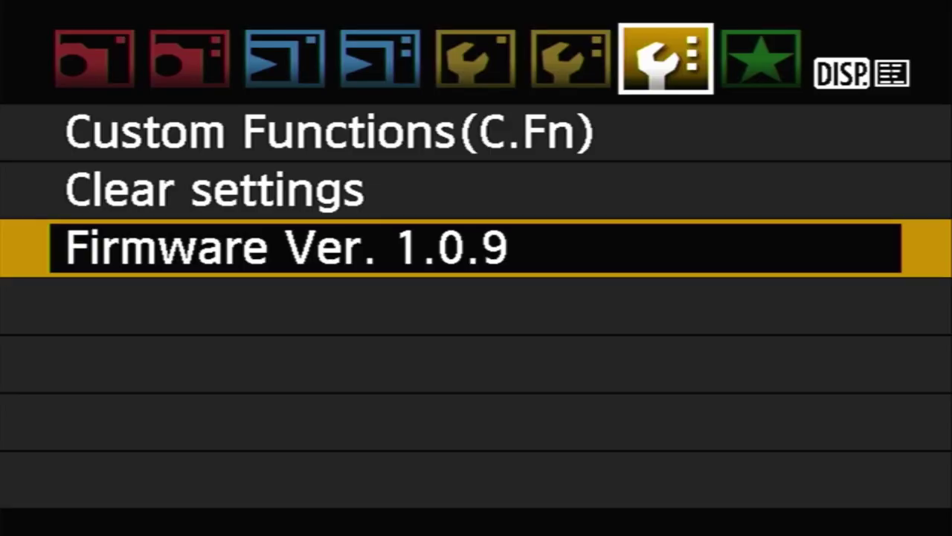
- Update the camera firmware from 1.0.9 to 1.1.1 and confirm the new version
key("Return")
key("Right")
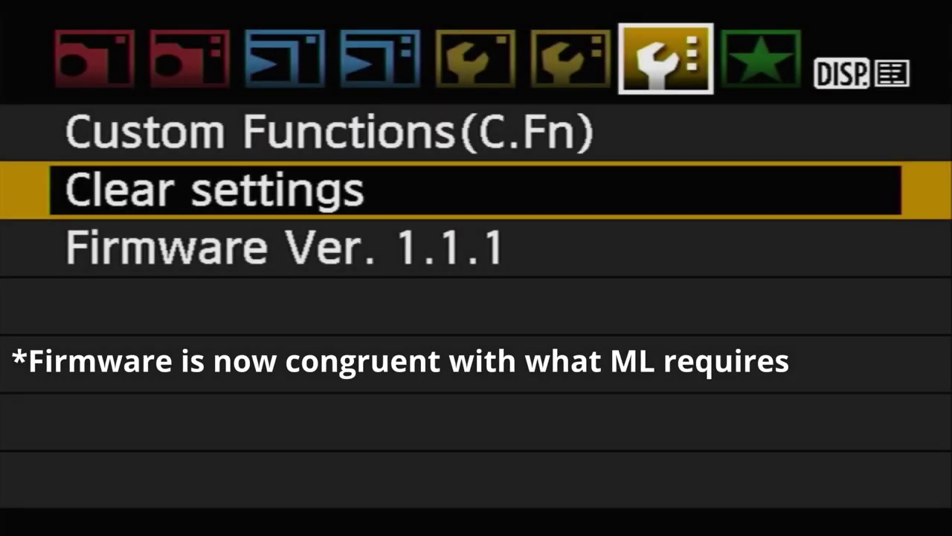
key("Down")
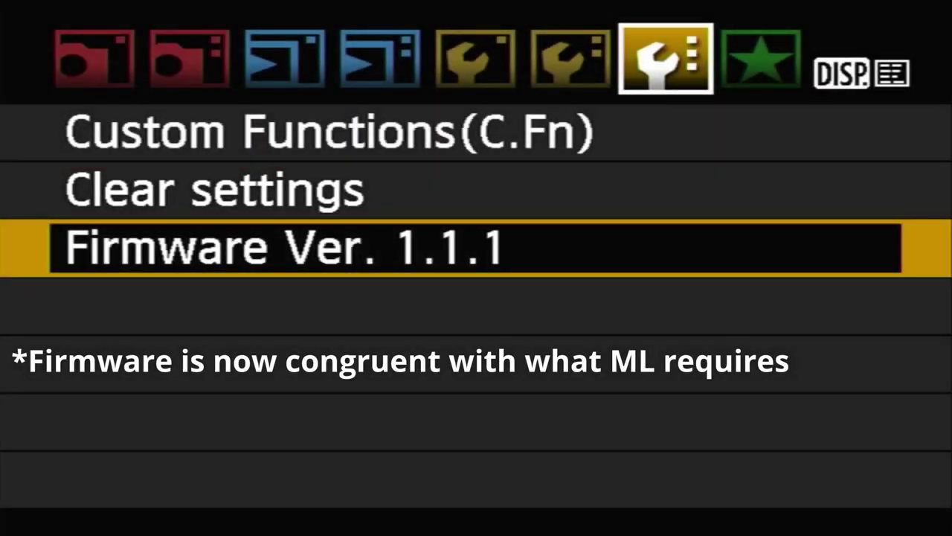
key("Return")
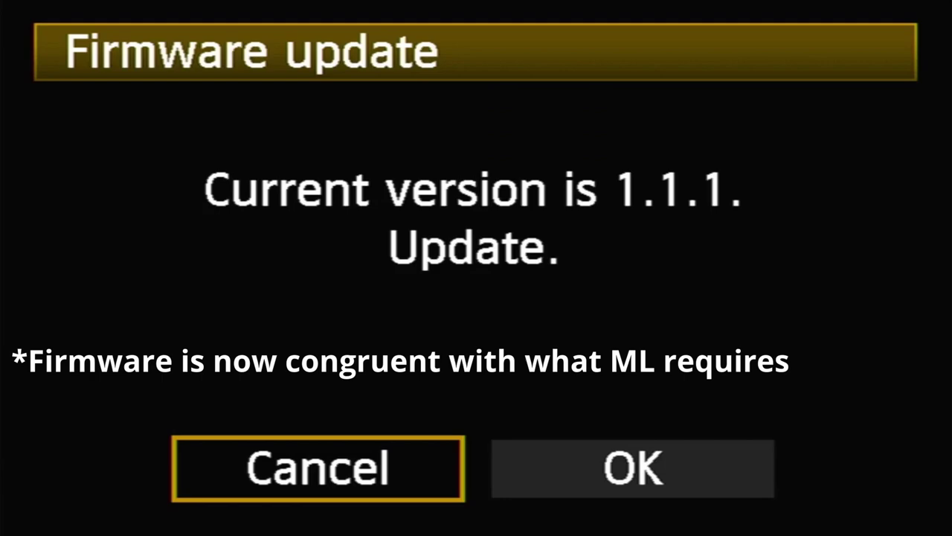
key("Return")
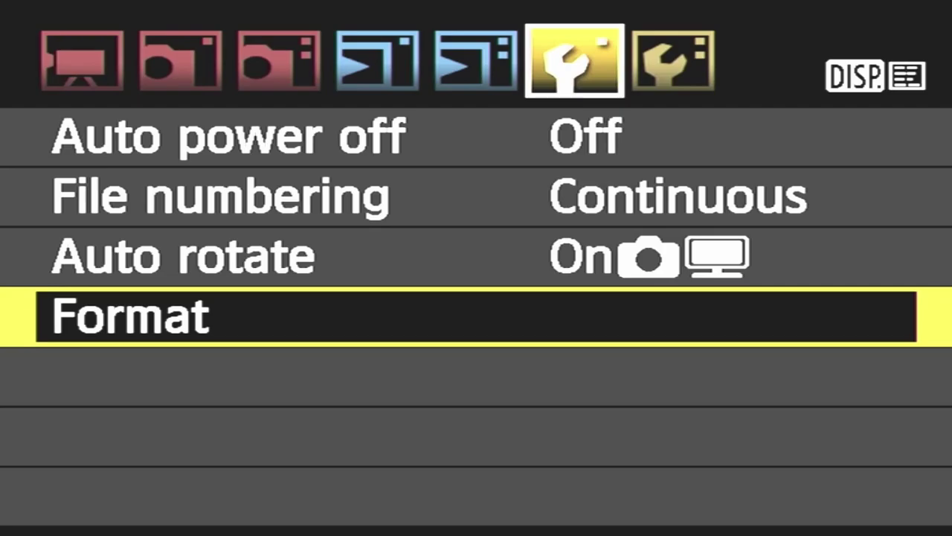
- Format the SD card in the camera and open the Magic Lantern lua_fix builds
key("Return")
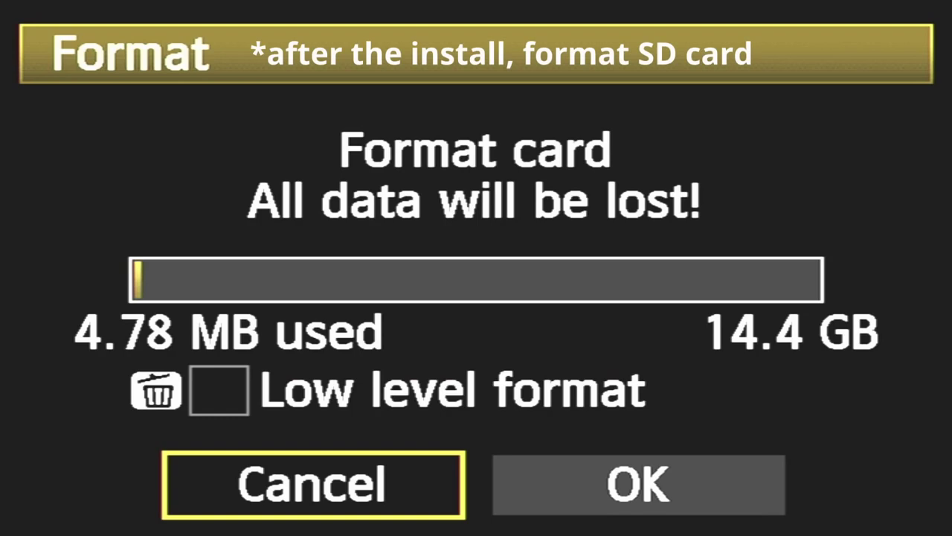
key("Right")
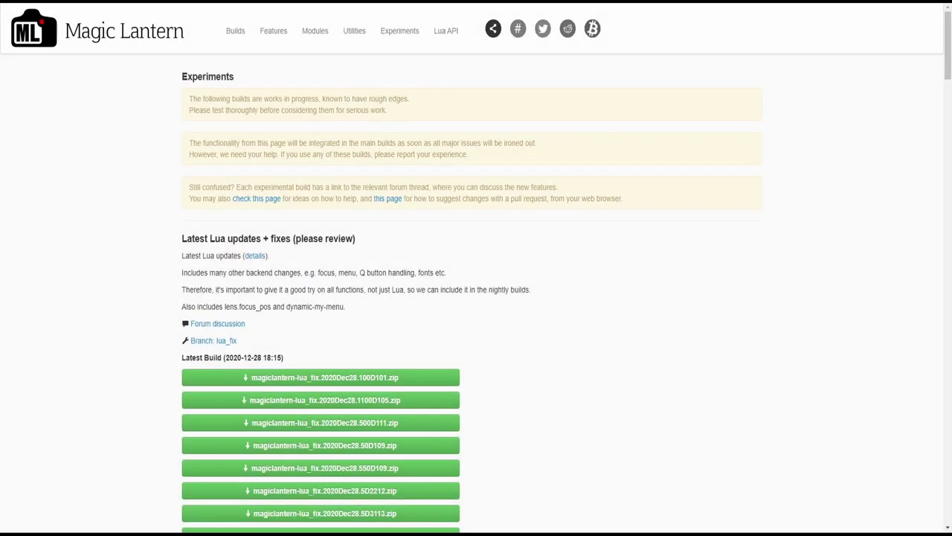
middle_click(15, 79)
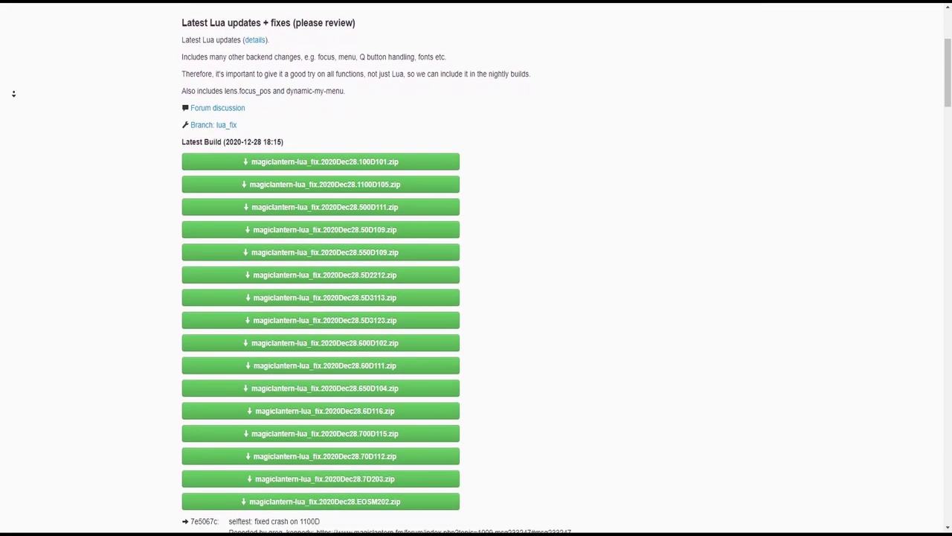
left_click(15, 97)
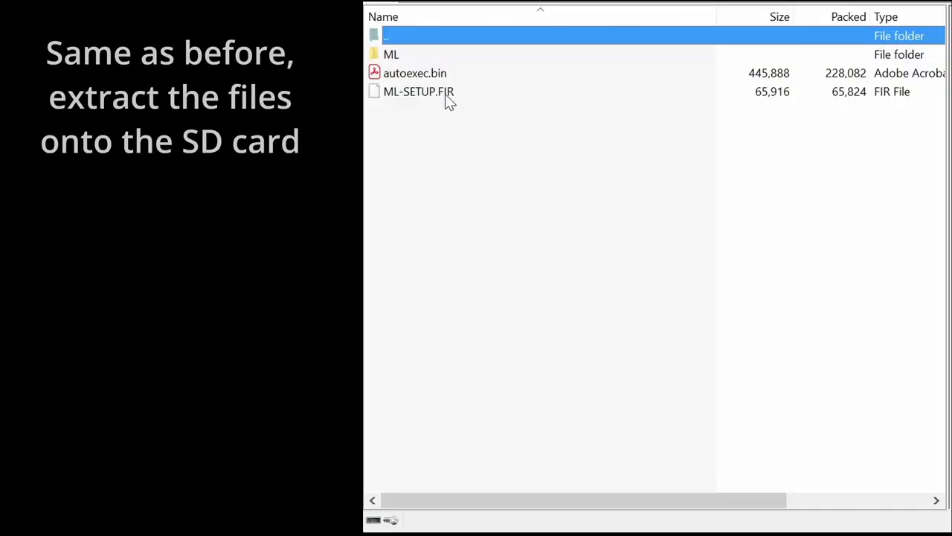
- Select ML-SETUP.FIR, autoexec.bin and the ML folder in the 7-Zip archive
left_click(448, 93)
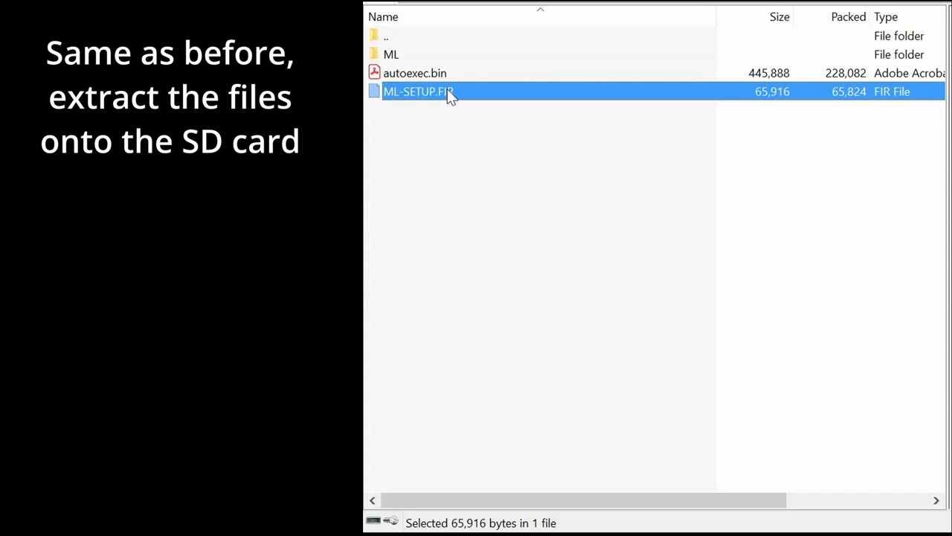
left_click(450, 57, "shift")
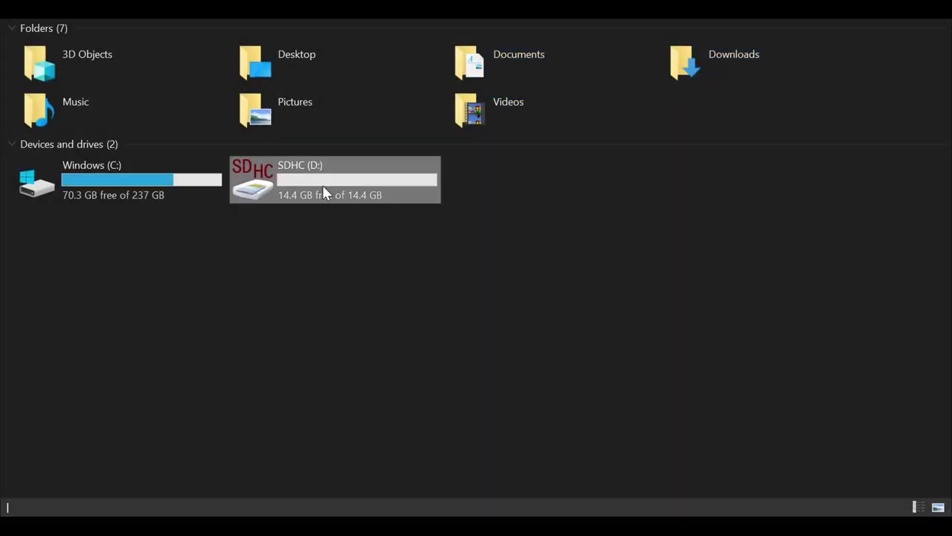
- Paste autoexec, the ML folder and ML-SETUP.FIR onto the SDHC (D:) card
double_click(322, 186)
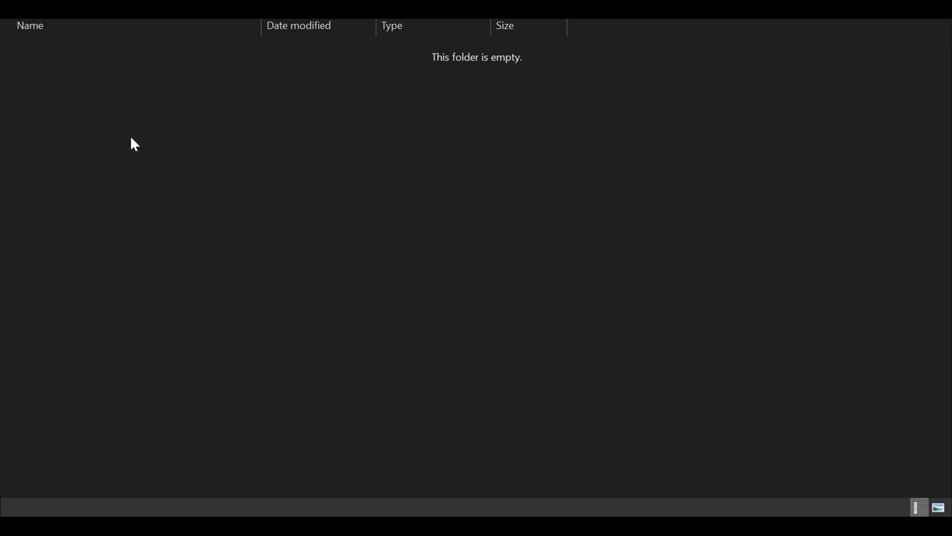
key("ctrl+v")
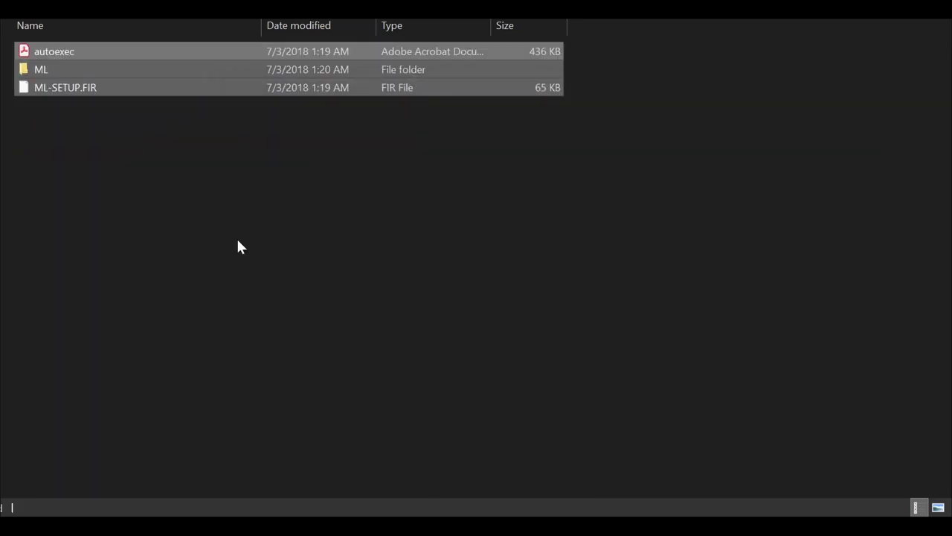
left_click(413, 270)
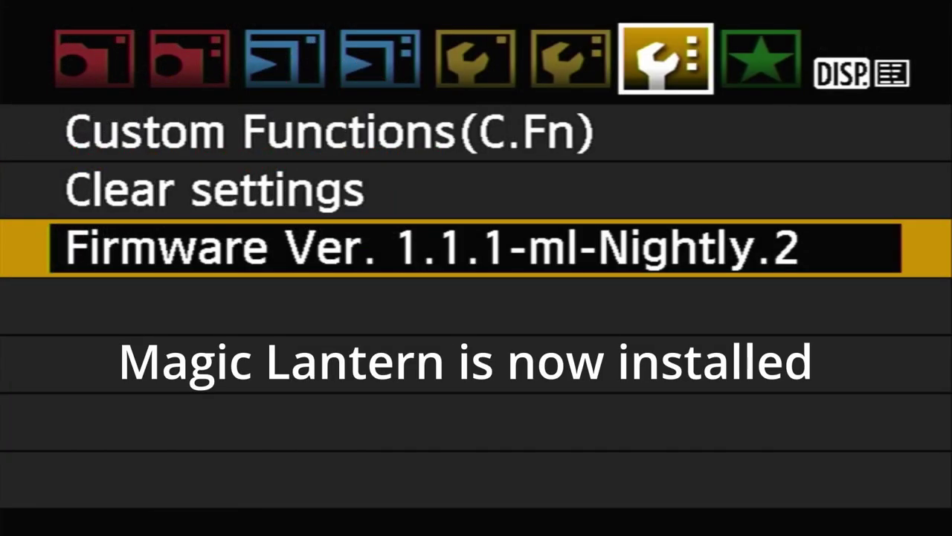
- Confirm firmware 1.1.1-ml-Nightly.2, then browse Magic Lantern's Expo and Overlay tabs
key("Up")
key("Up")
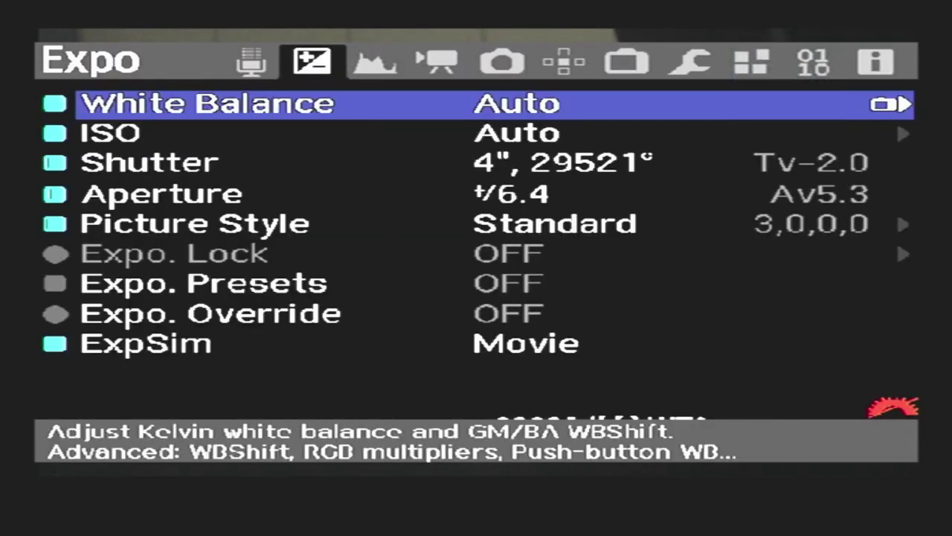
key("Right")
key("Right")
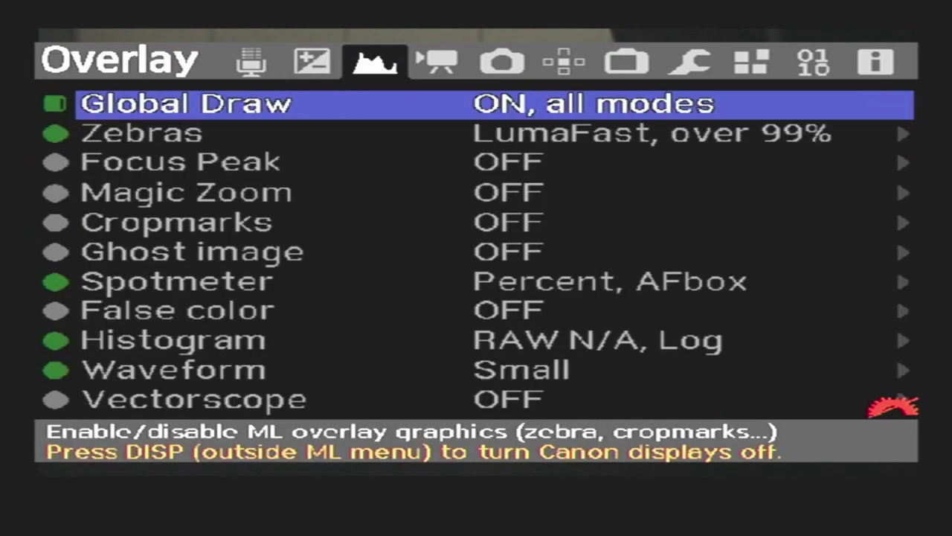
key("Right")
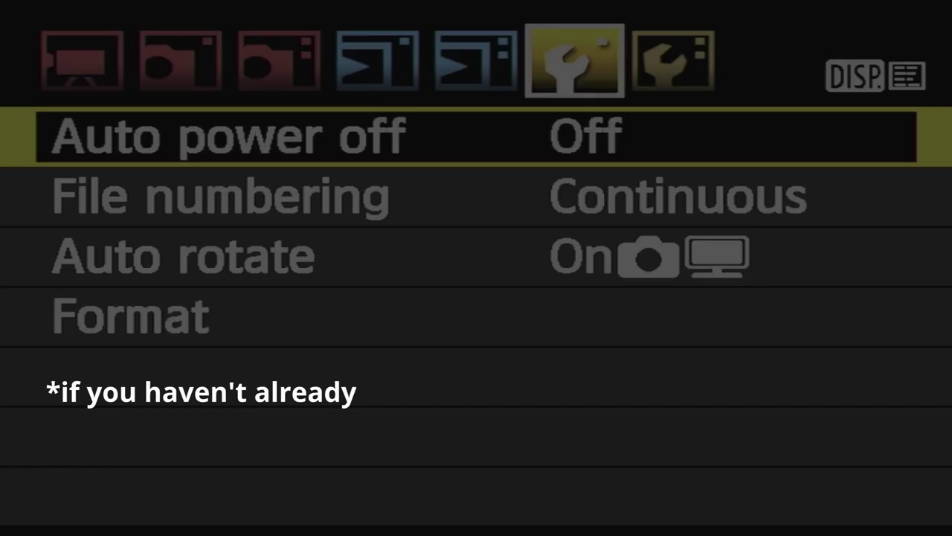
- Set Auto power off in the camera's Setup tab to Off
key("Return")
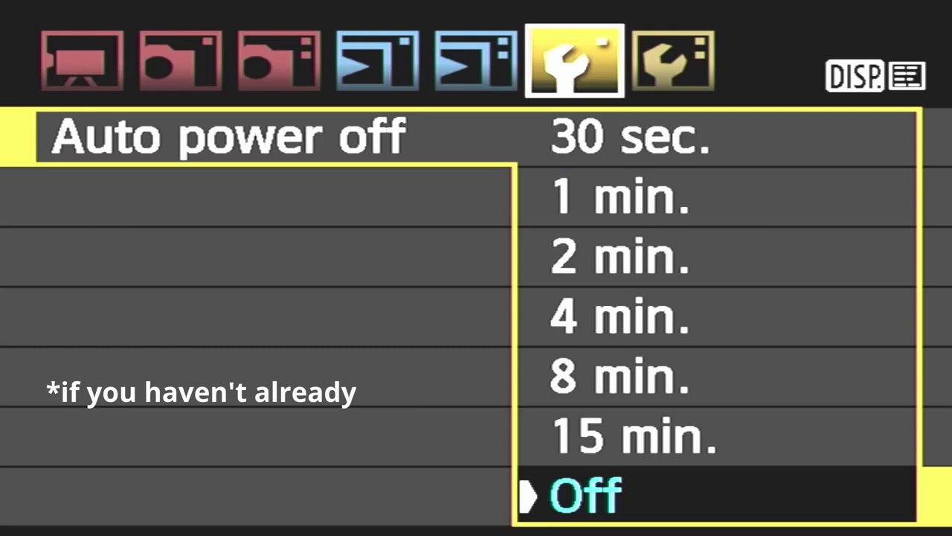
key("Up")
key("Up")
key("Down")
key("Down")
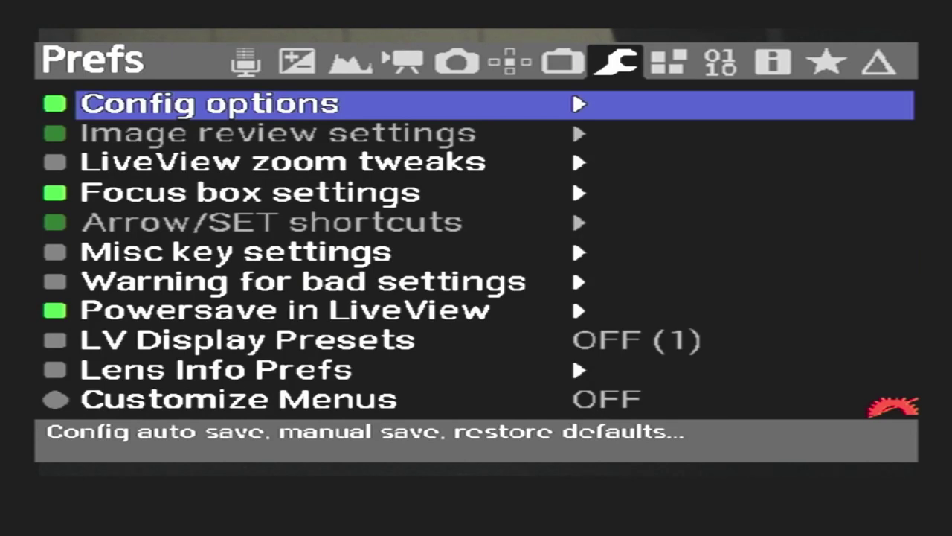
- In the Prefs tab, set Powersave in LiveView's 30-minute timer to Disabled
key("Down")
key("Down")
key("Down")
key("Down")
key("Down")
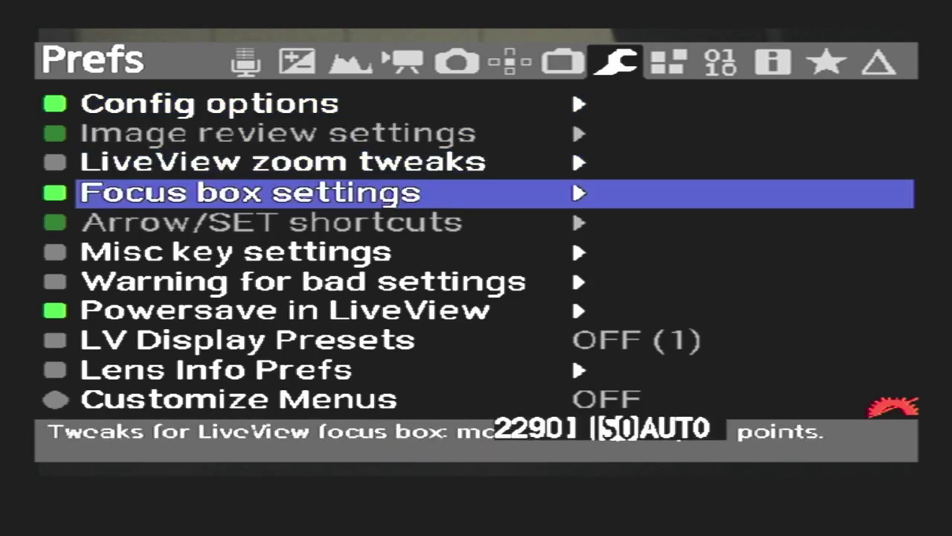
key("Down")
key("Down")
key("space")
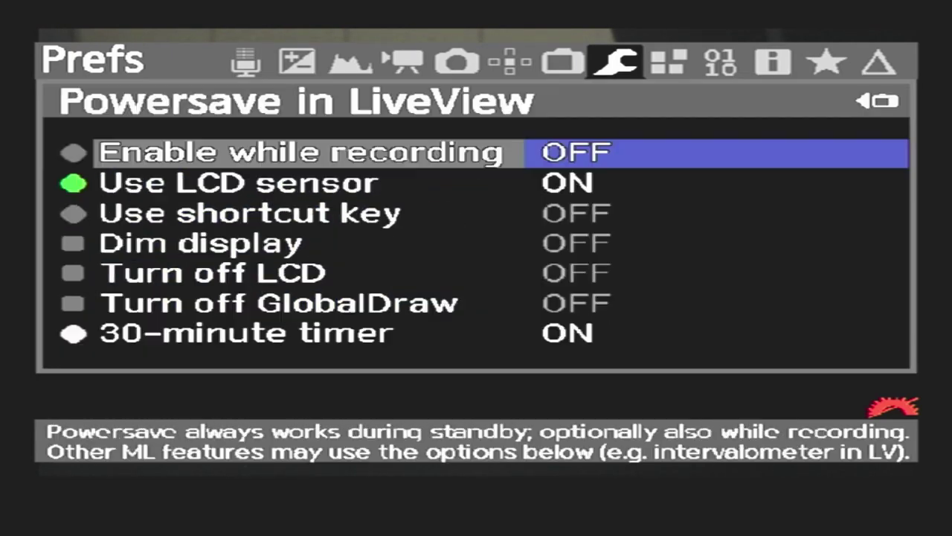
key("Down")
key("Down")
key("Down")
key("Down")
key("Down")
key("Down")
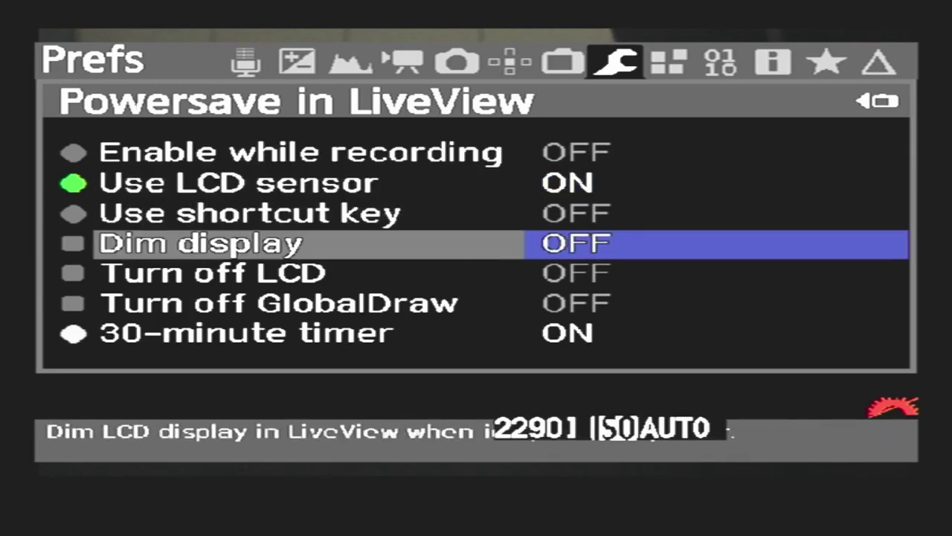
key("space")
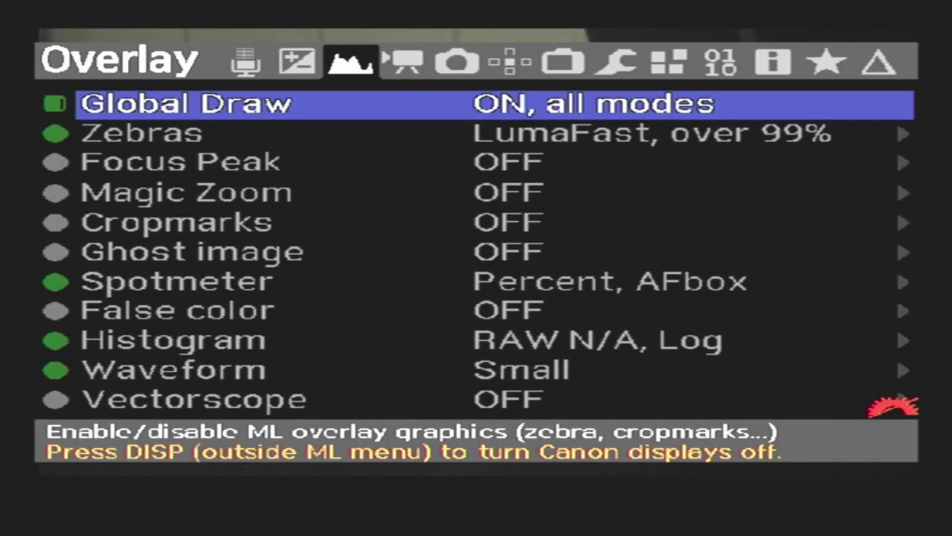
- Set Global Draw in the Overlay tab to OFF
key("Return")
key("Up")
key("Up")
key("Up")
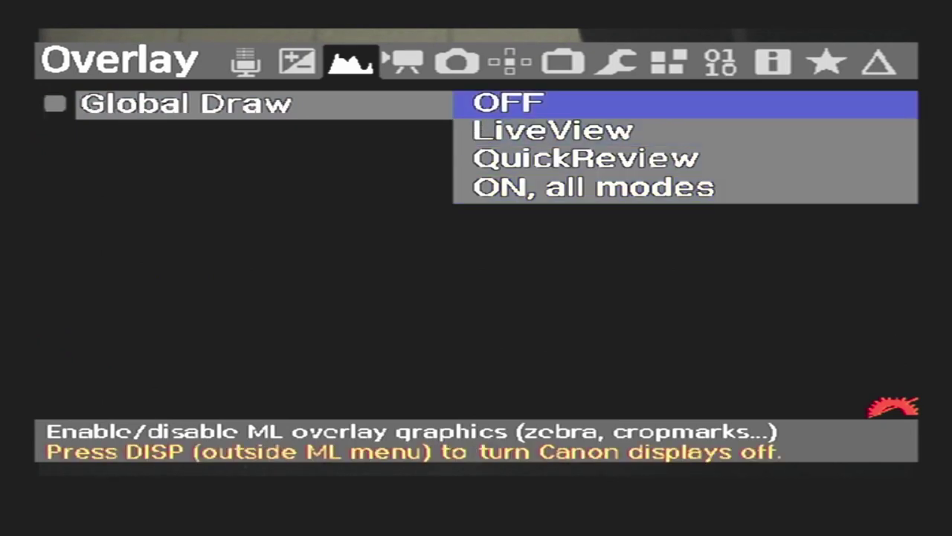
key("Return")
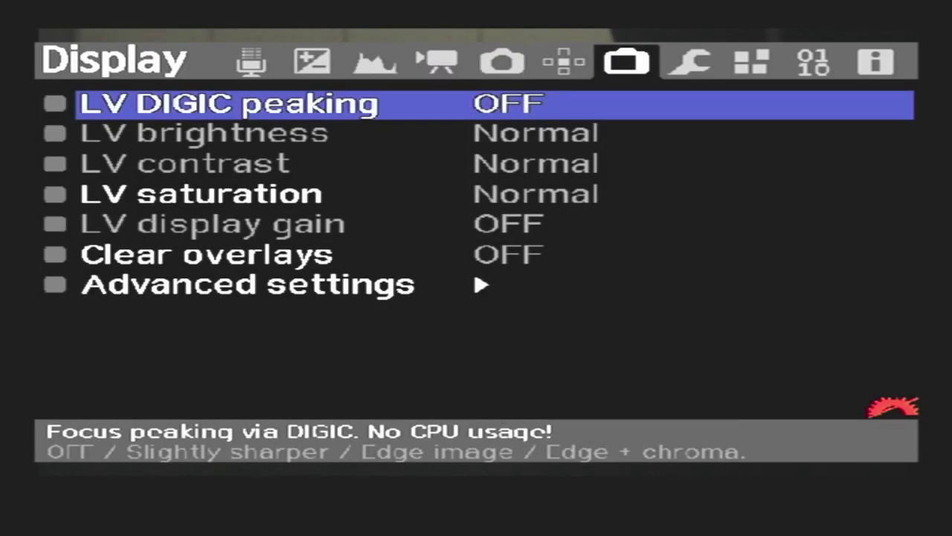
- Set Clear overlays in the Display tab to Always
key("Down")
key("Down")
key("Down")
key("Down")
key("Down")
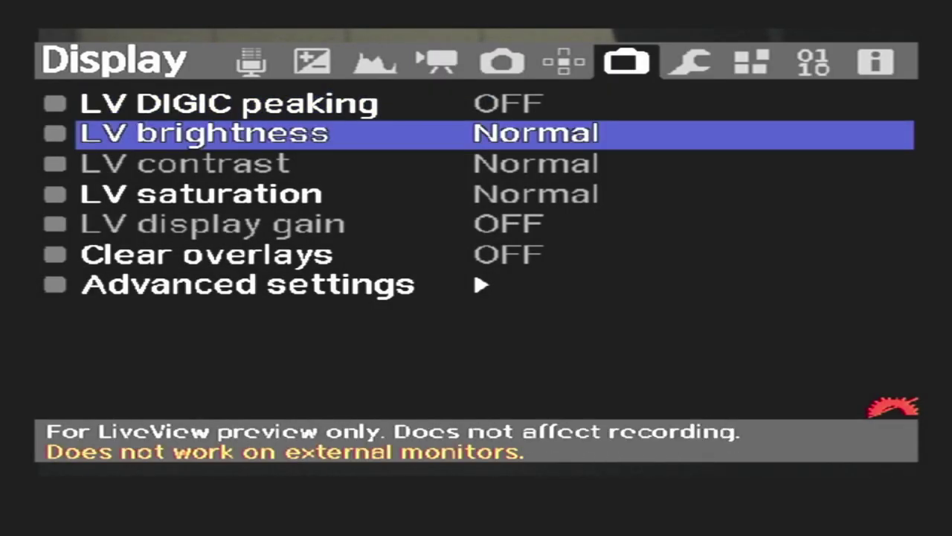
key("Return")
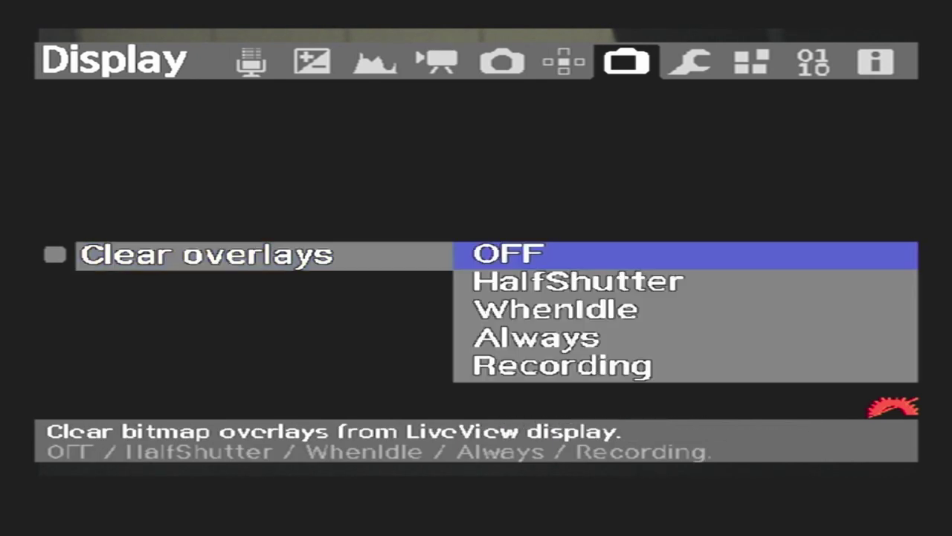
key("Down")
key("Down")
key("Down")
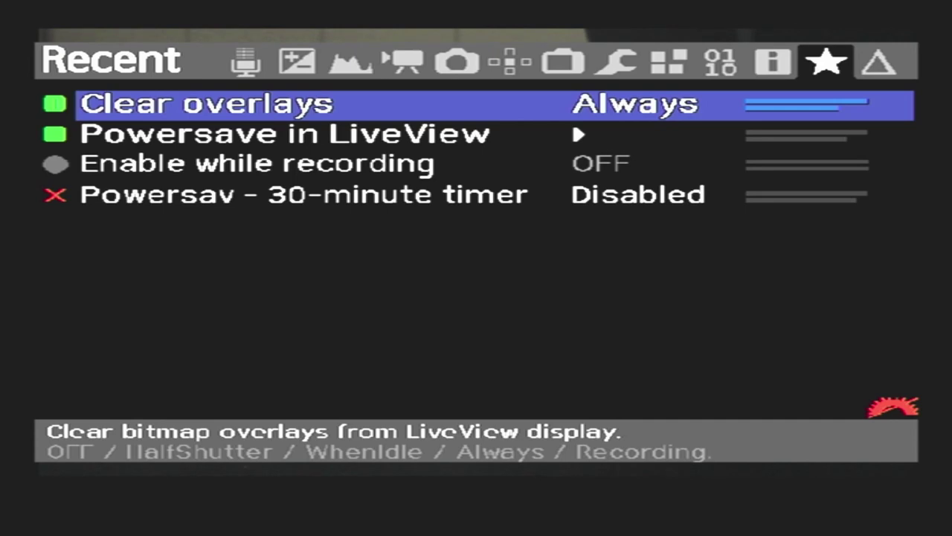
- Review the Modified settings tab, then exit Magic Lantern back to clean live view
key("Right")
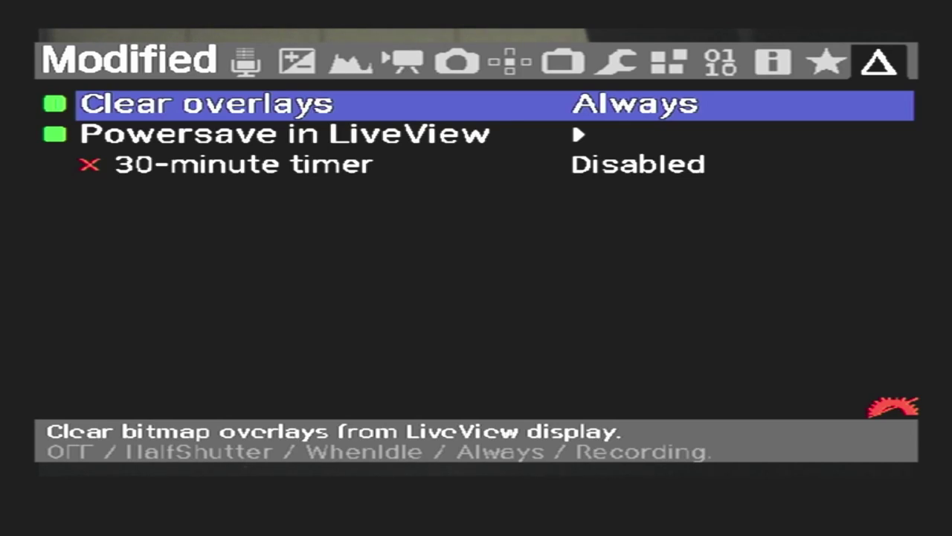
key("Escape")
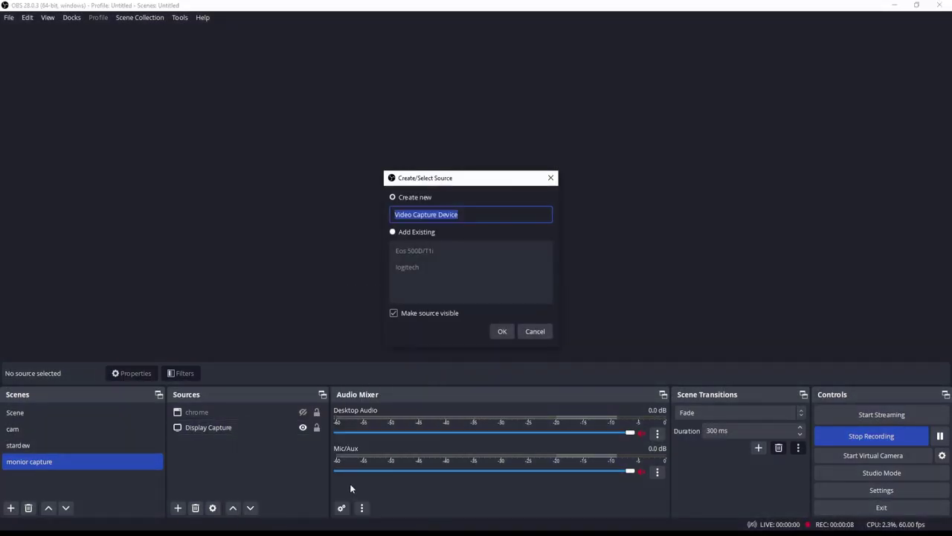
- Name the new Video Capture Device source 'eos 500d' and confirm it
type("eos 500")
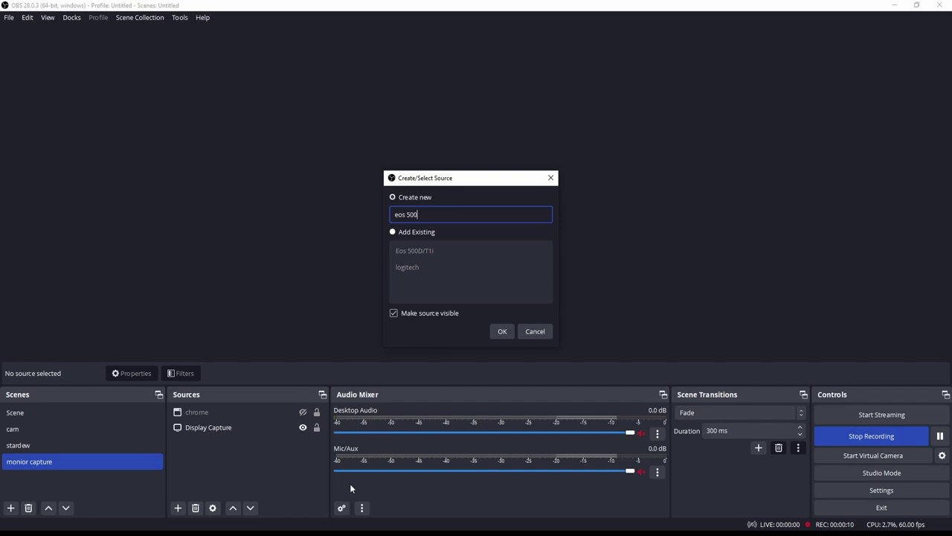
type("d")
key("Return")
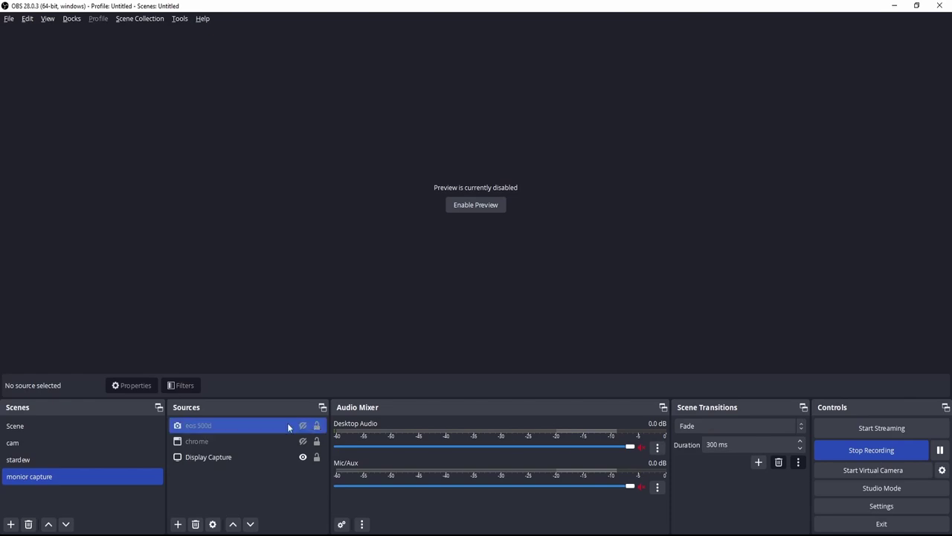
- In eos 500d's Edit Transform, try 1 px crops on the left, top and right edges, then remove them
right_click(232, 423)
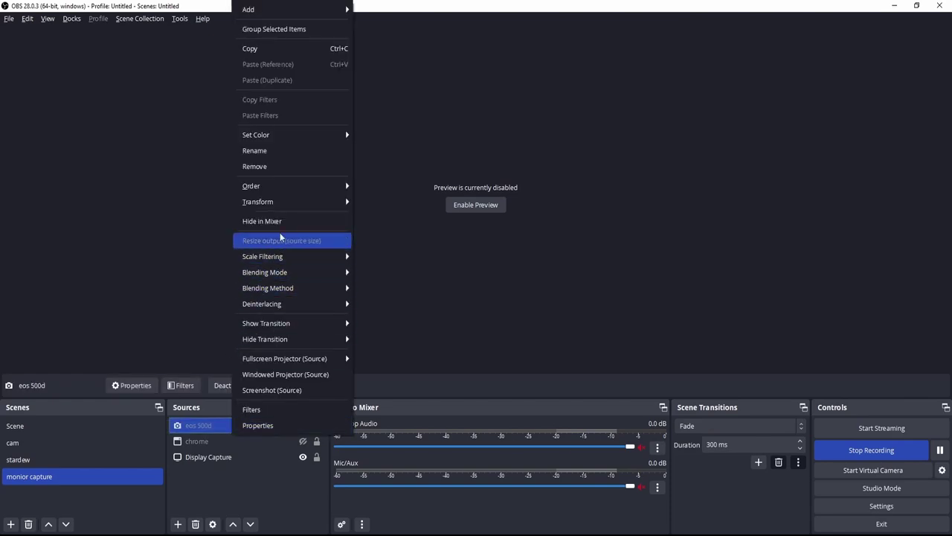
mouse_move(323, 203)
left_click(385, 203)
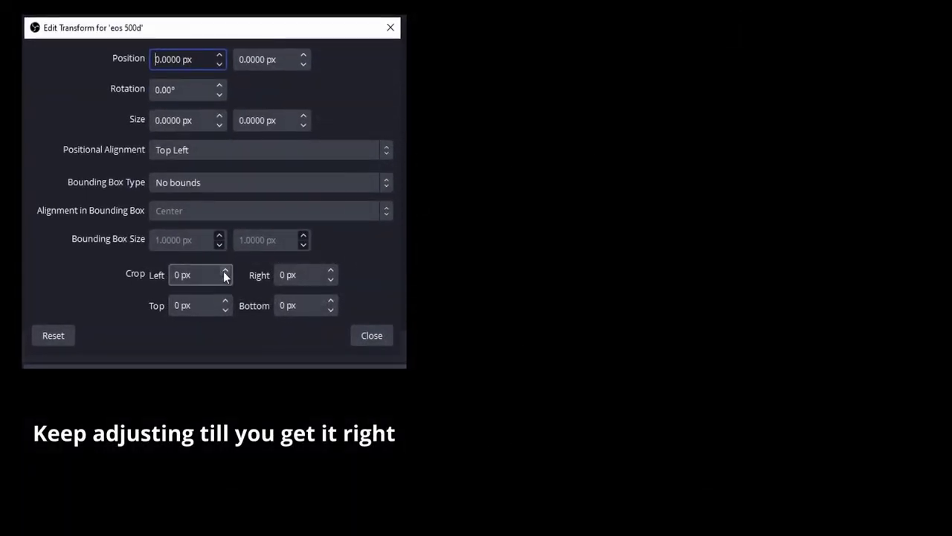
left_click(225, 272)
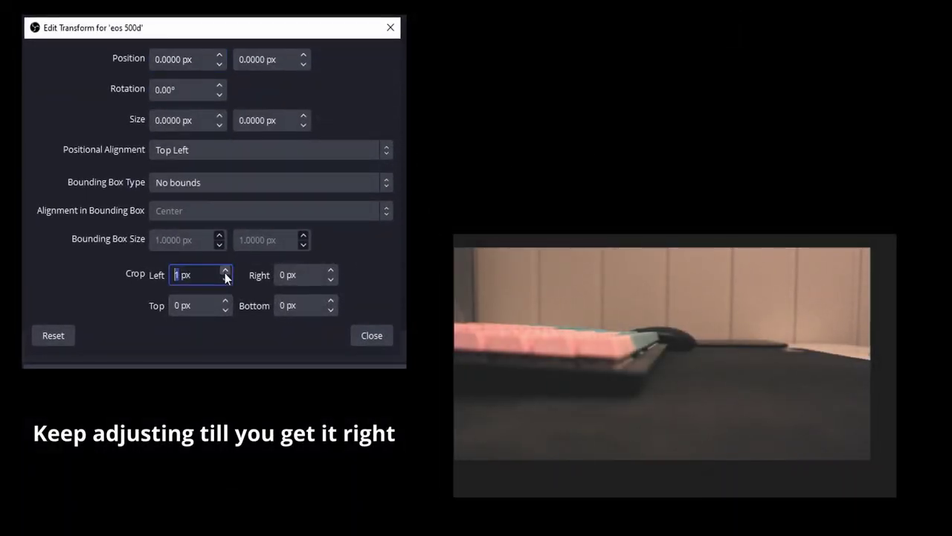
left_click(226, 300)
left_click(331, 310)
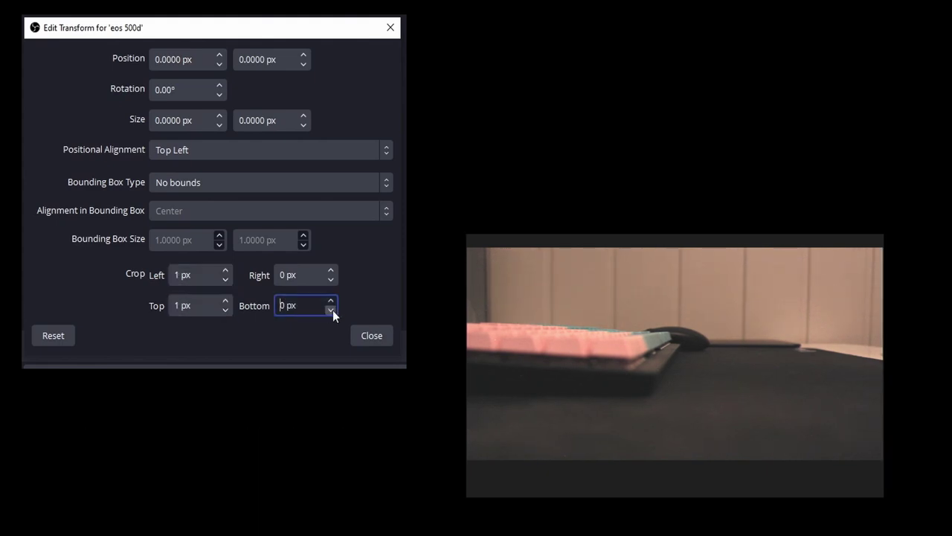
left_click(331, 271)
left_click(331, 279)
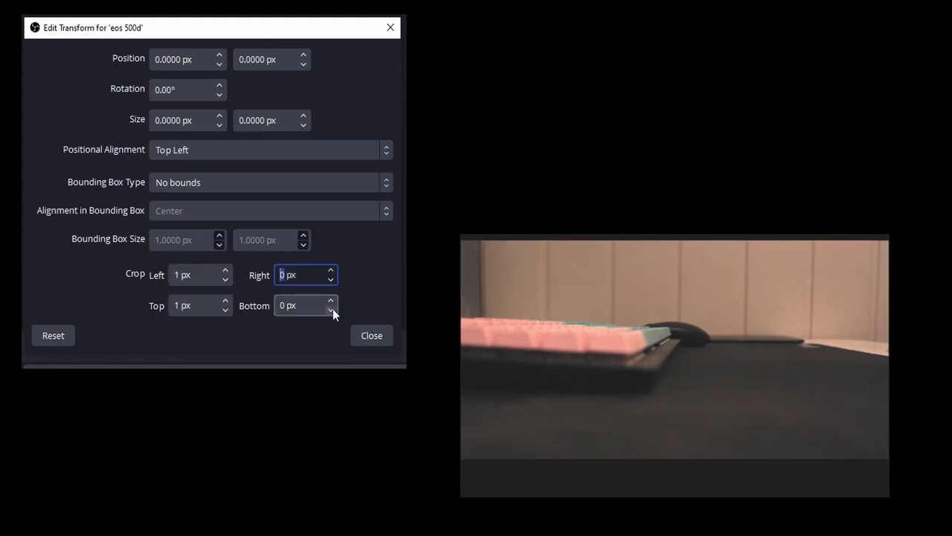
left_click(225, 309)
left_click(225, 279)
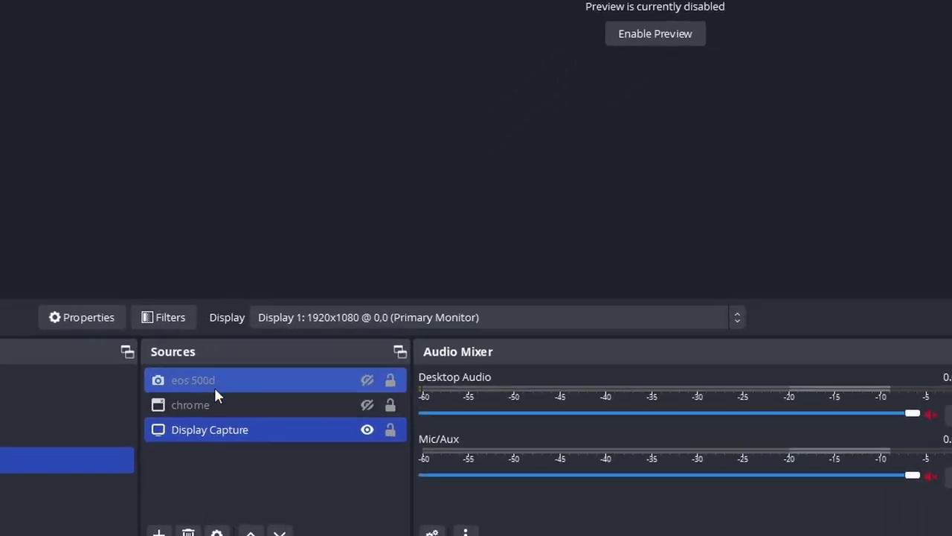
- Open eos 500d's Configure Video showing Brightness -60, Contrast 255, Hue -4, Saturation 100
left_click(217, 382)
right_click(218, 383)
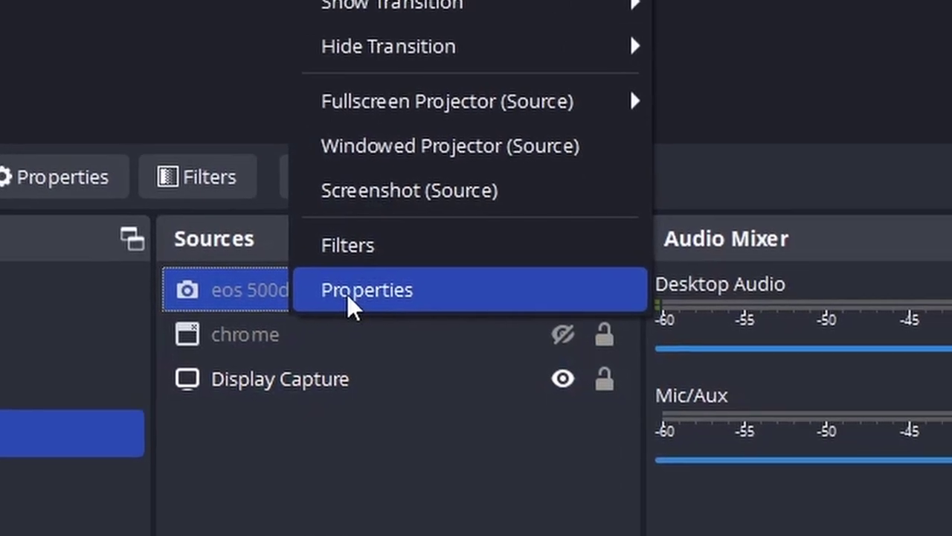
left_click(347, 292)
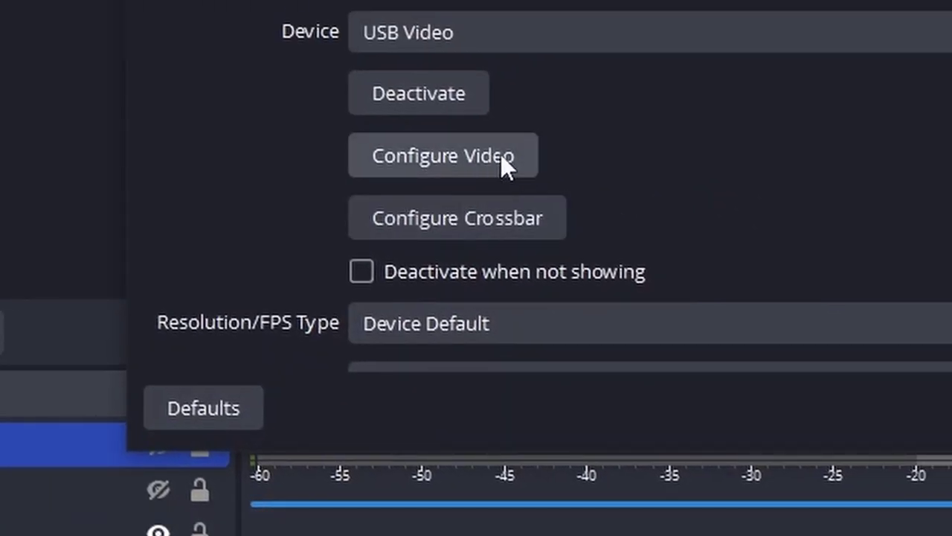
left_click(501, 156)
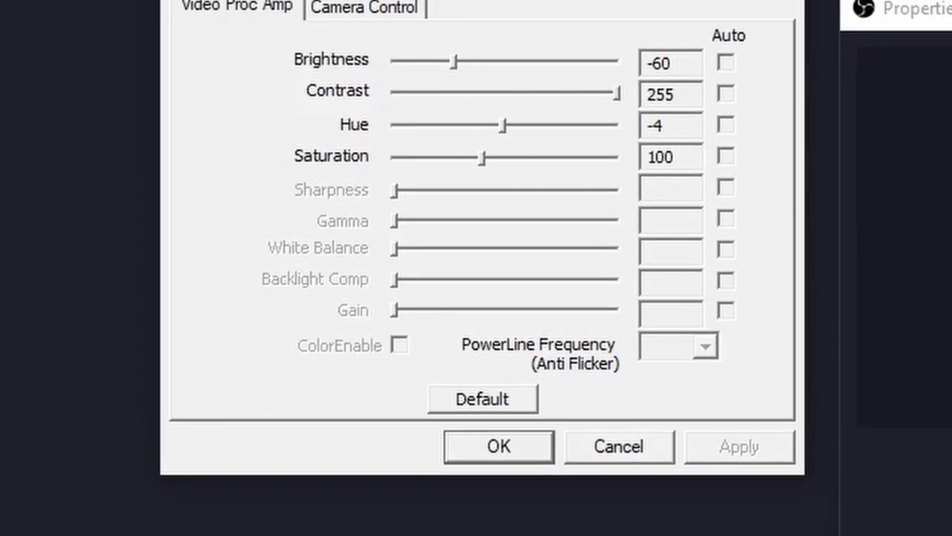